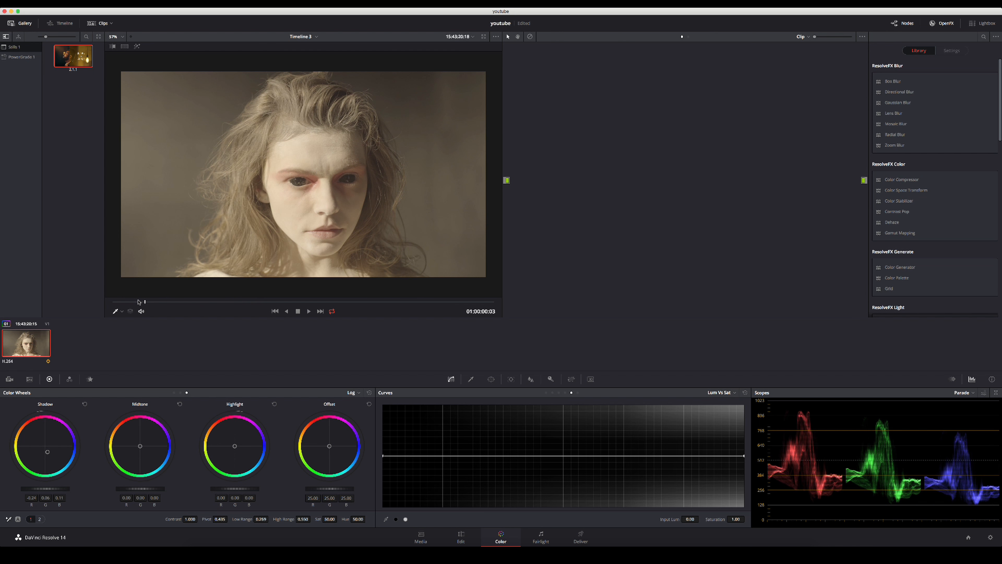
# Move the viewer playhead to 01:00:01:03 and save the youtube project.
pyautogui.moveTo(187, 301); pyautogui.dragTo(399, 305)
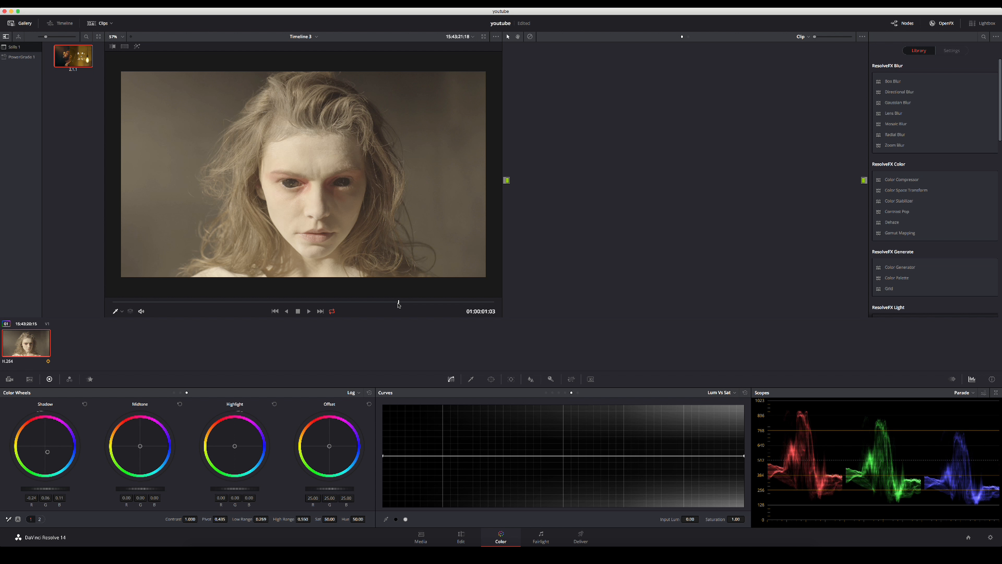
pyautogui.press('super+s')
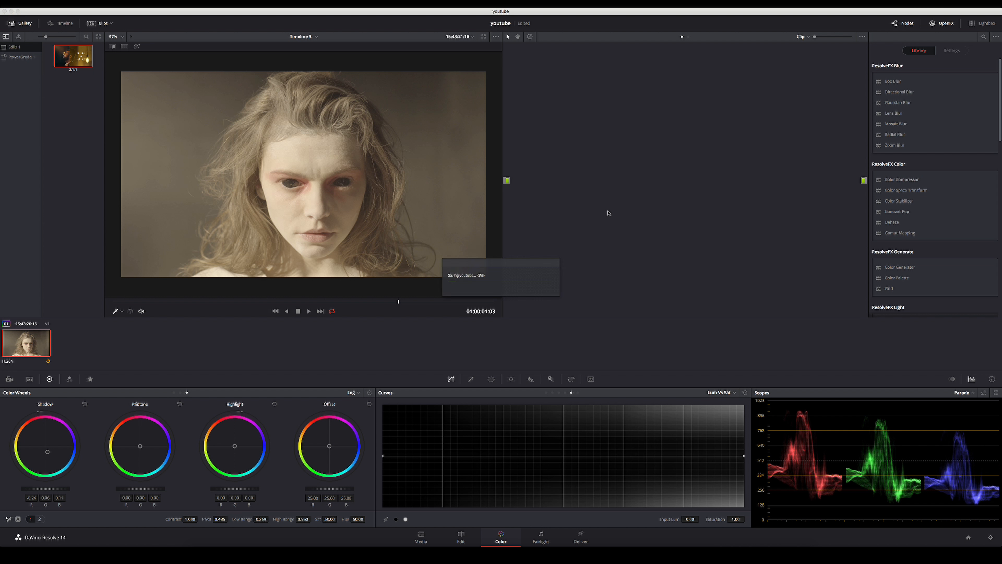
# Add two serial nodes to the empty node graph, placing the second close to the output.
pyautogui.hotkey('alt', 's')
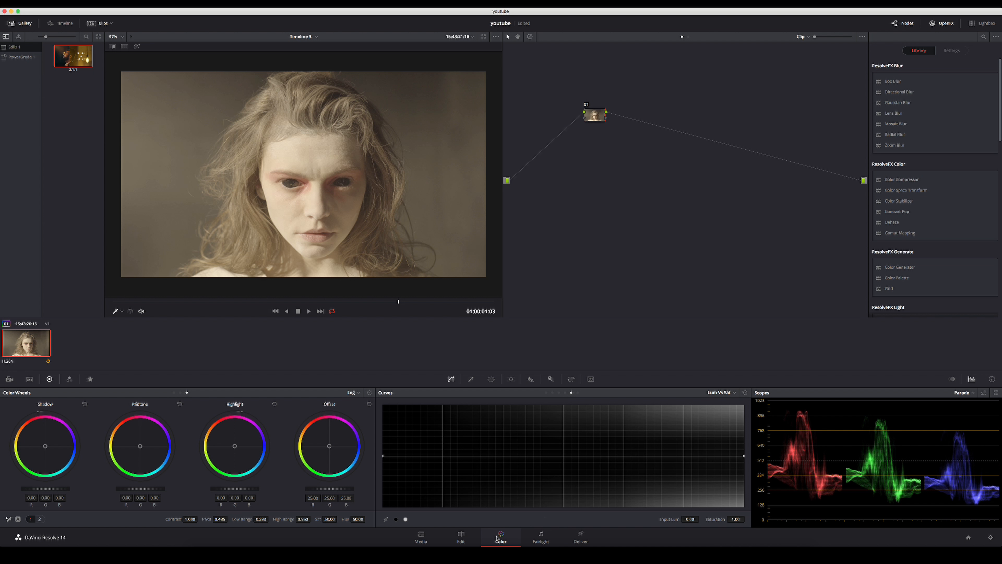
pyautogui.moveTo(594, 116); pyautogui.dragTo(793, 128)
pyautogui.hotkey('alt', 's')
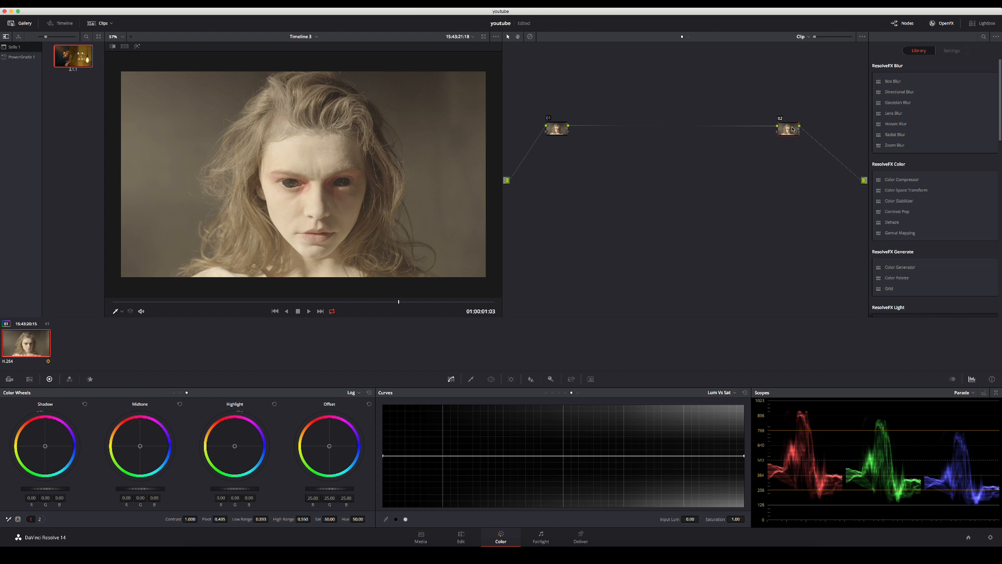
# Apply the Film Looks 3D LUT Rec709 Kodak 2383 D55 to node 02 and reposition the node slightly.
pyautogui.rightClick(791, 129)
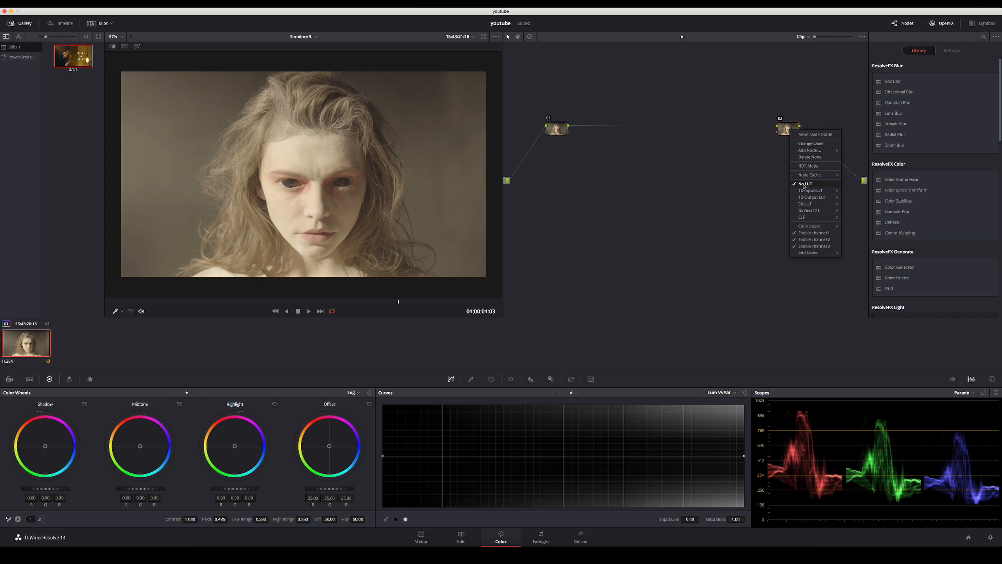
pyautogui.moveTo(804, 204)
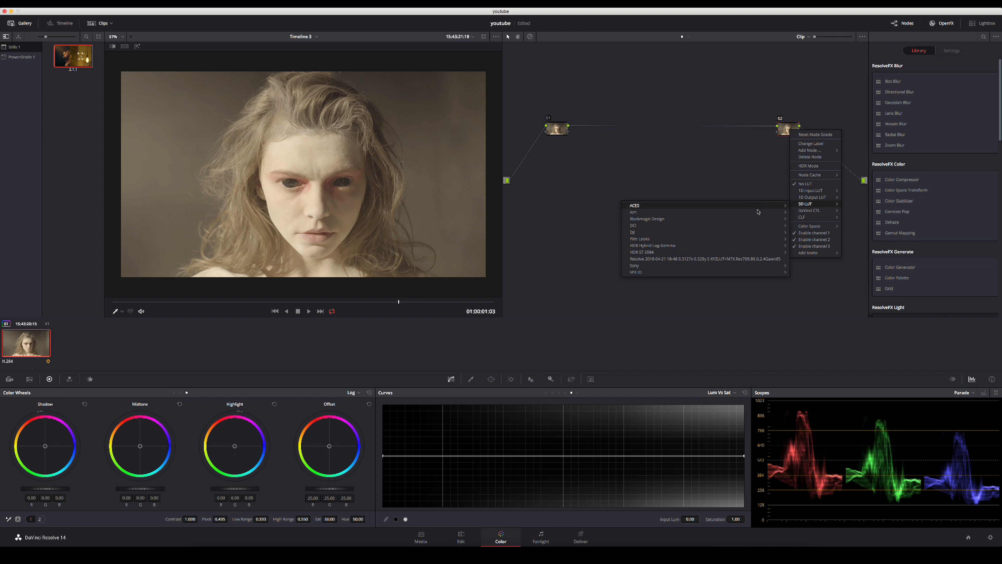
pyautogui.moveTo(650, 239)
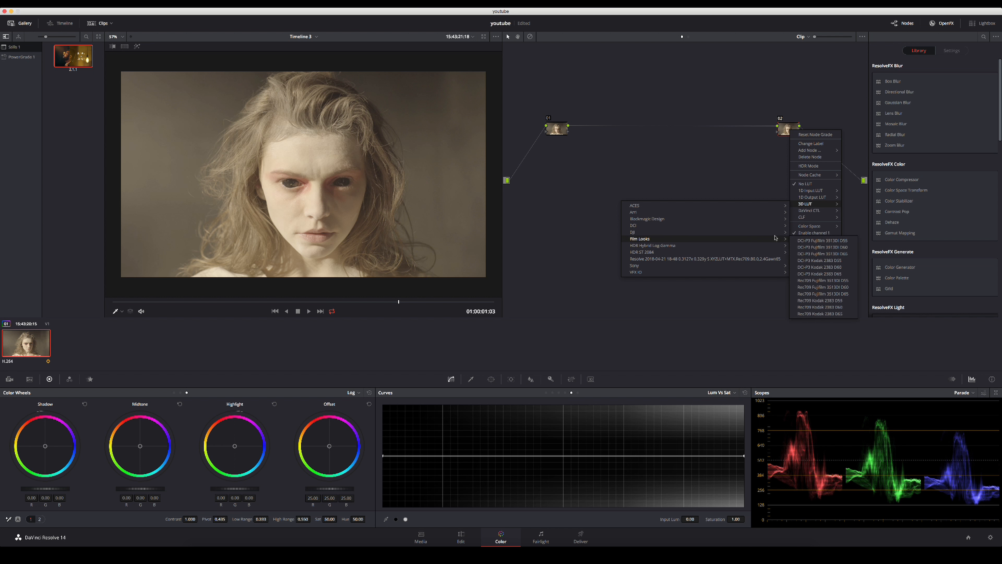
pyautogui.click(830, 301)
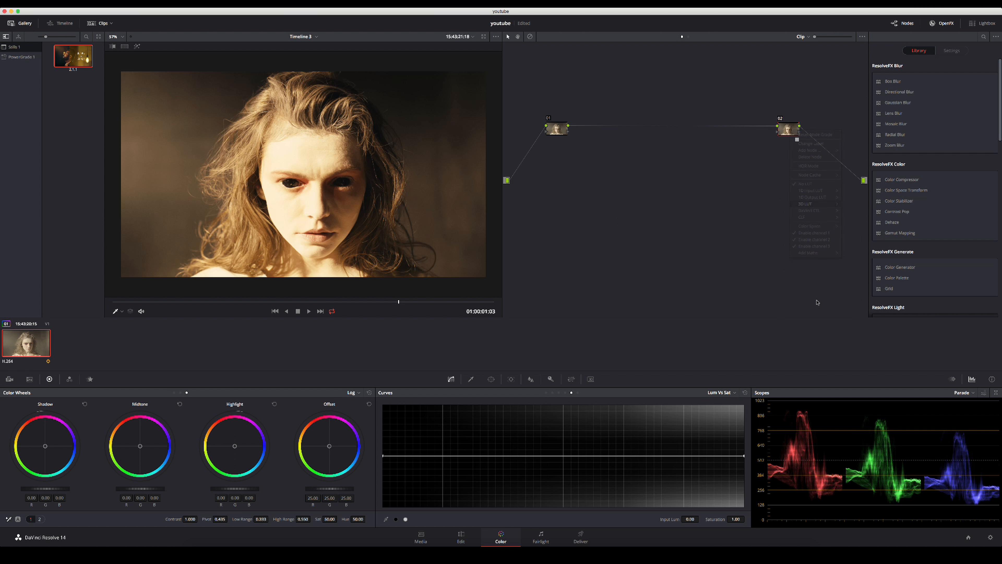
pyautogui.moveTo(789, 130); pyautogui.dragTo(778, 132)
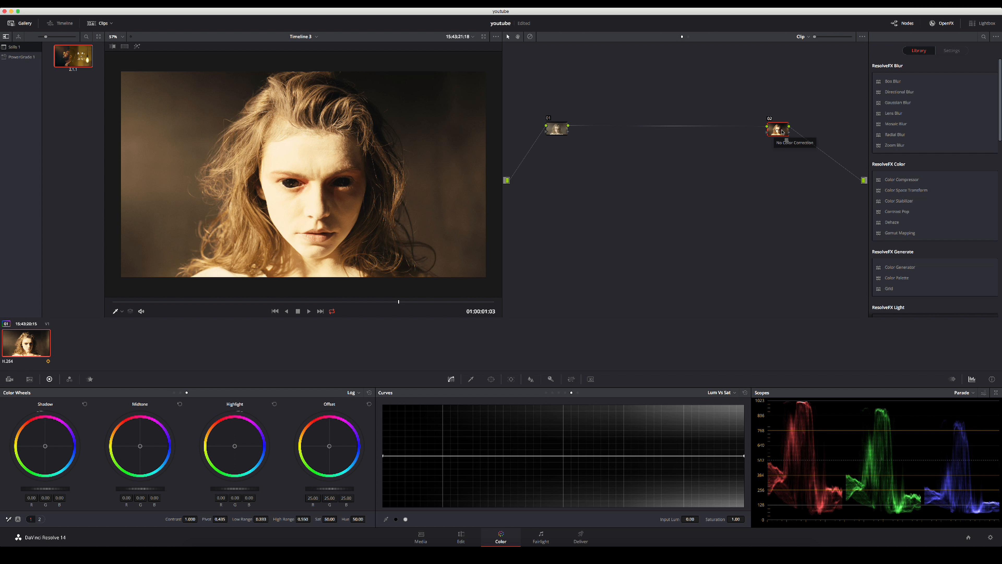
pyautogui.moveTo(781, 129); pyautogui.dragTo(784, 128)
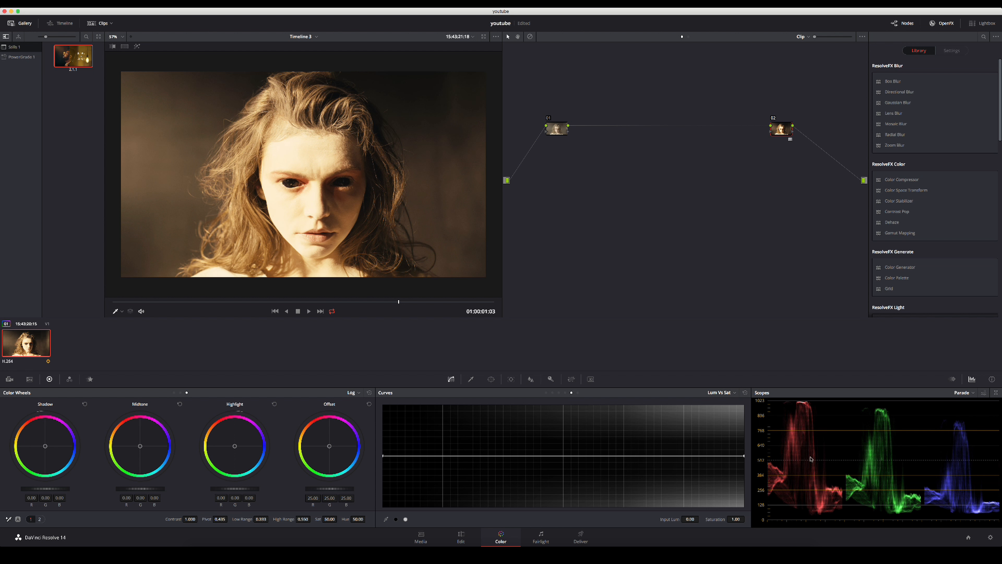
# Switch the curves to Custom and label node 02 "lut".
pyautogui.click(546, 393)
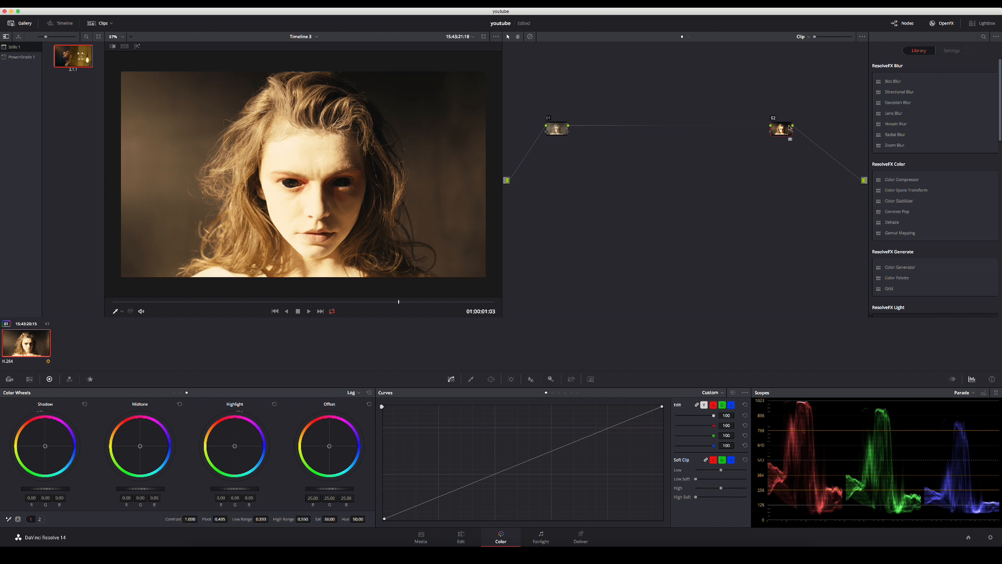
pyautogui.rightClick(780, 131)
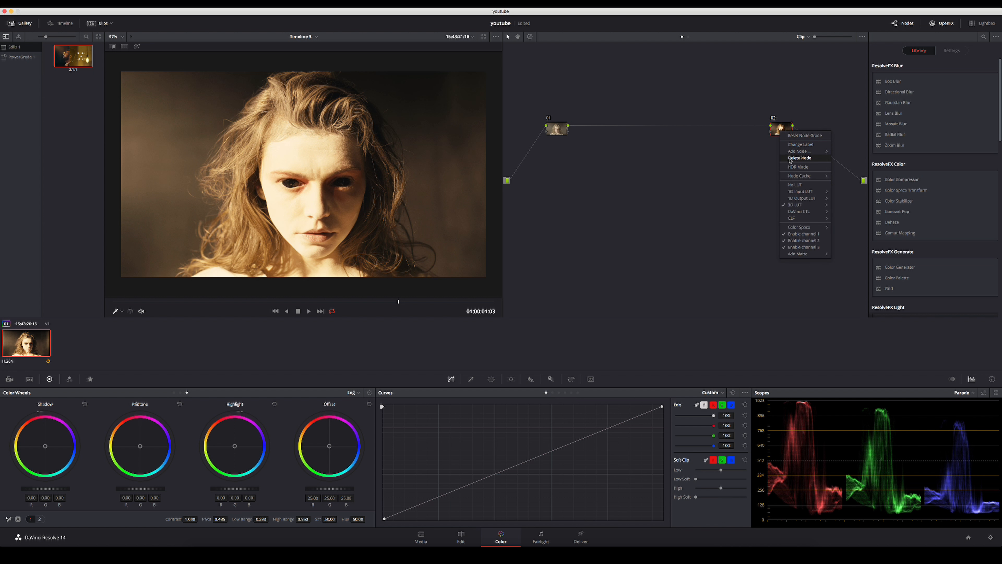
pyautogui.click(792, 145)
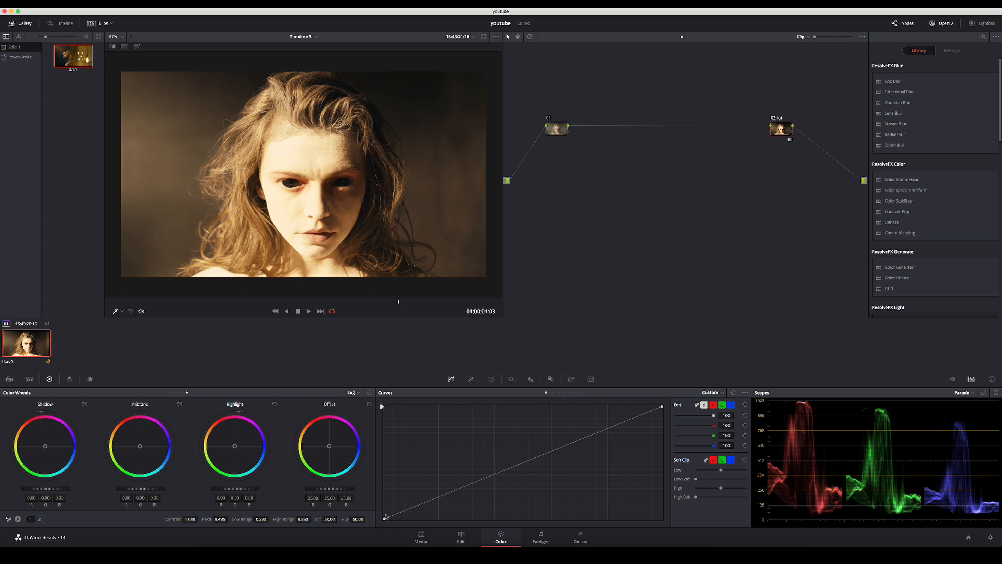
# Raise the black point slightly and lower the white point on the lut node's custom curve, comparing against the ungraded image.
pyautogui.moveTo(385, 517); pyautogui.dragTo(382, 508)
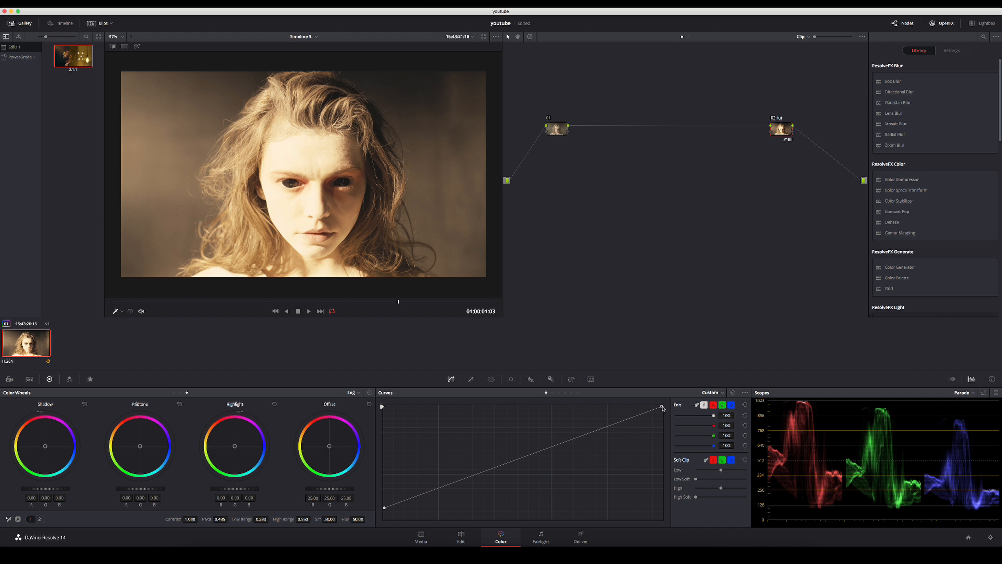
pyautogui.moveTo(662, 407); pyautogui.dragTo(665, 427)
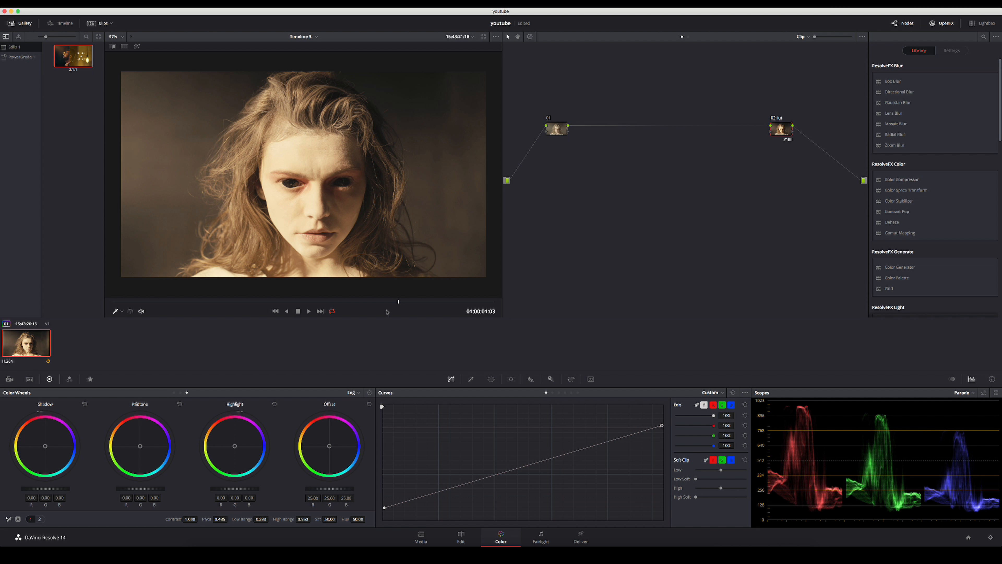
pyautogui.hotkey('shift', 'd')
pyautogui.hotkey('shift', 'd')
# Shift node 01 slightly toward the source and label it "temp".
pyautogui.moveTo(557, 130); pyautogui.dragTo(548, 129)
pyautogui.click(547, 130)
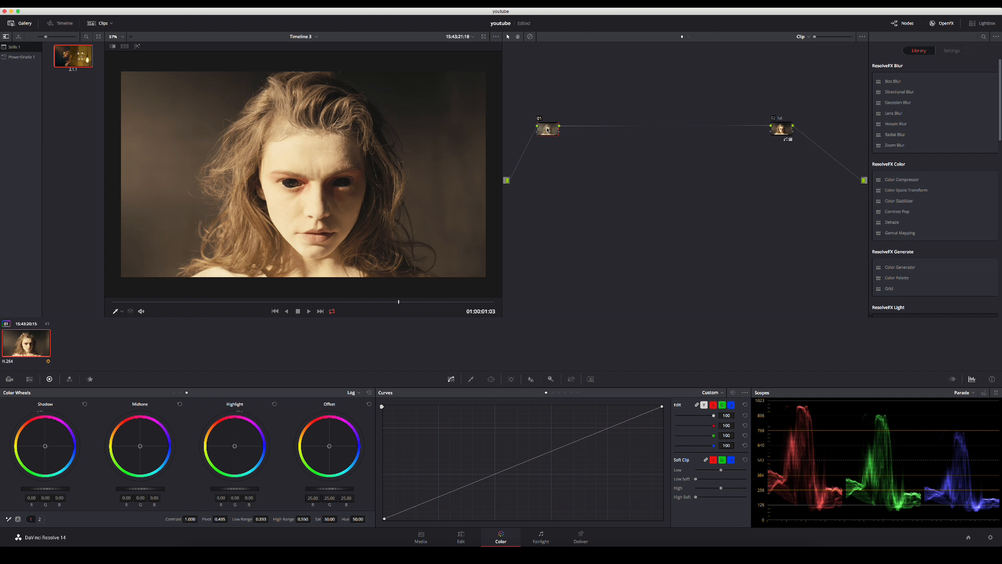
pyautogui.rightClick(547, 130)
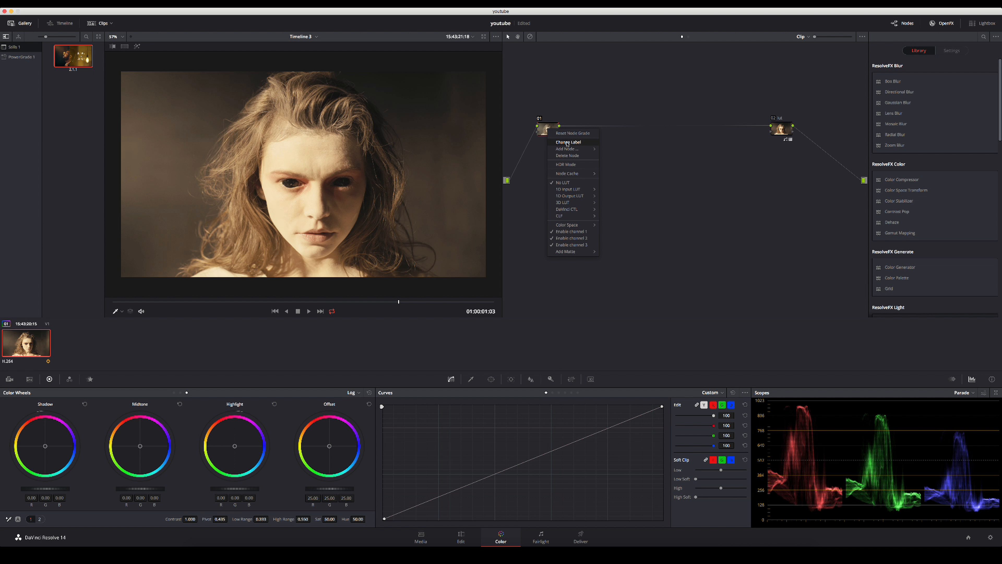
pyautogui.click(567, 142)
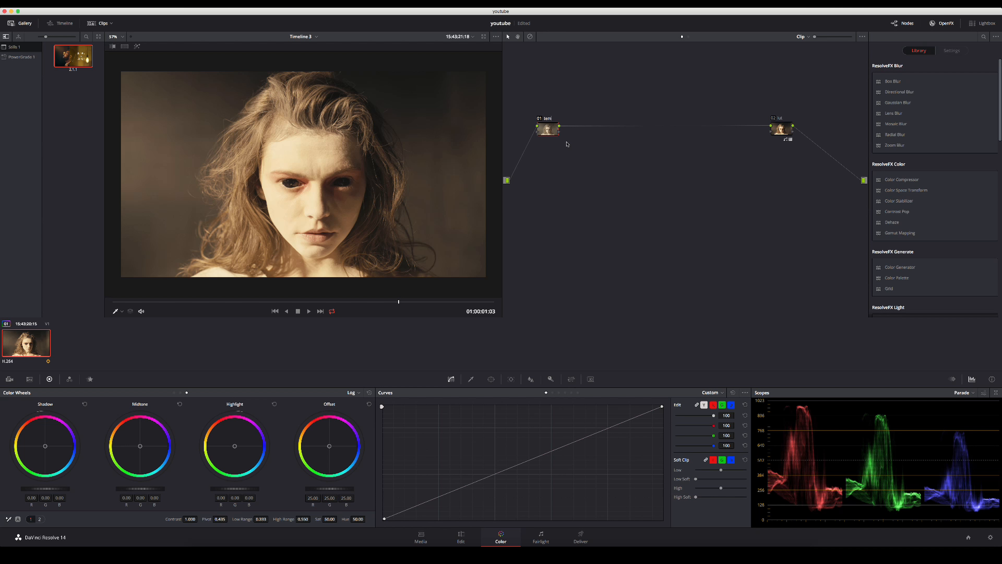
pyautogui.press('Return')
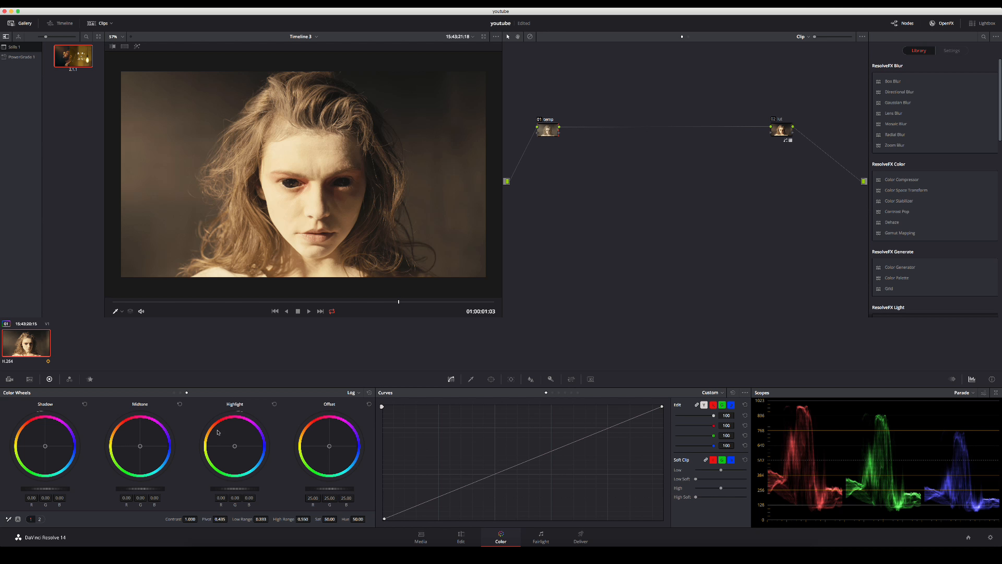
# Toggle the lut node off and on repeatedly to compare its effect on the image and the parade scope.
pyautogui.click(781, 129)
pyautogui.hotkey('ctrl', 'd')
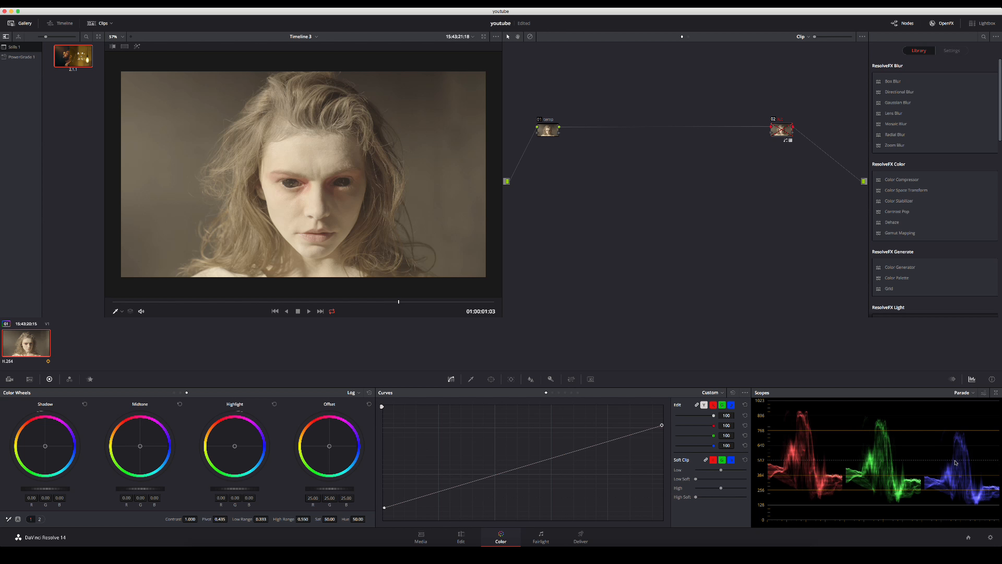
pyautogui.hotkey('ctrl', 'd')
pyautogui.hotkey('ctrl', 'd')
pyautogui.hotkey('ctrl', 'd')
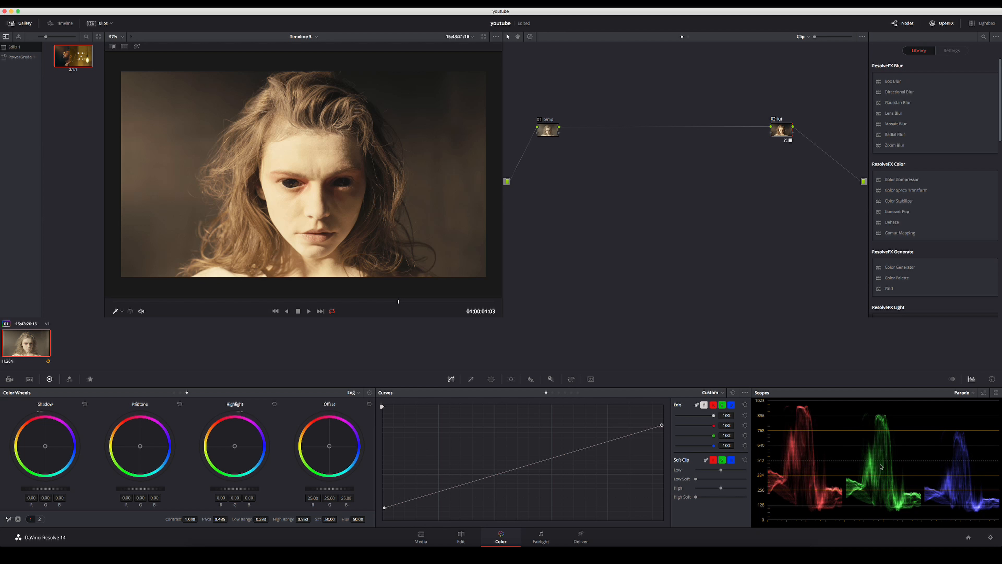
pyautogui.hotkey('ctrl', 'd')
pyautogui.hotkey('ctrl', 'd')
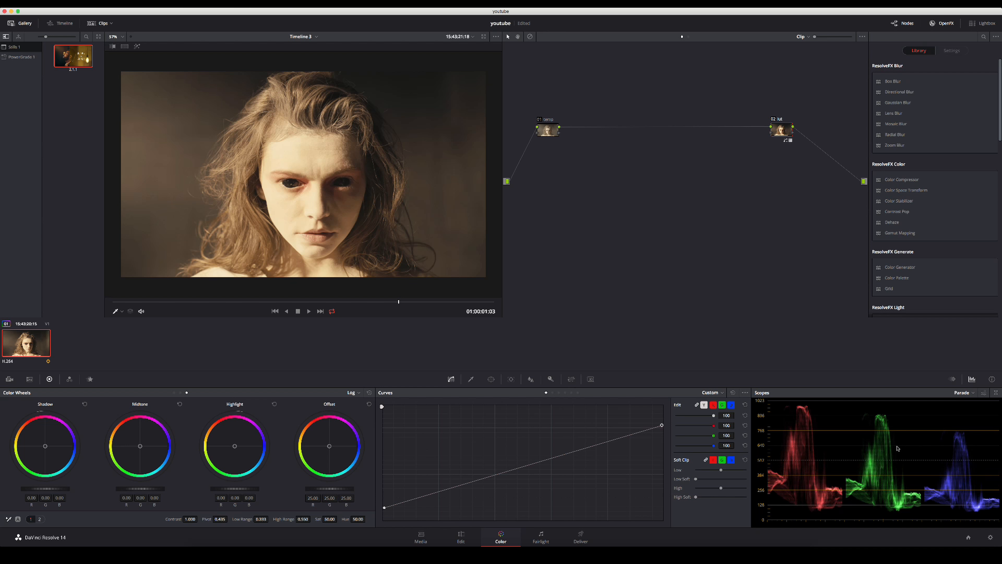
# Cool the image on the temp node by setting its Temperature to -330.0.
pyautogui.click(548, 130)
pyautogui.click(39, 519)
pyautogui.moveTo(146, 520); pyautogui.dragTo(110, 520)
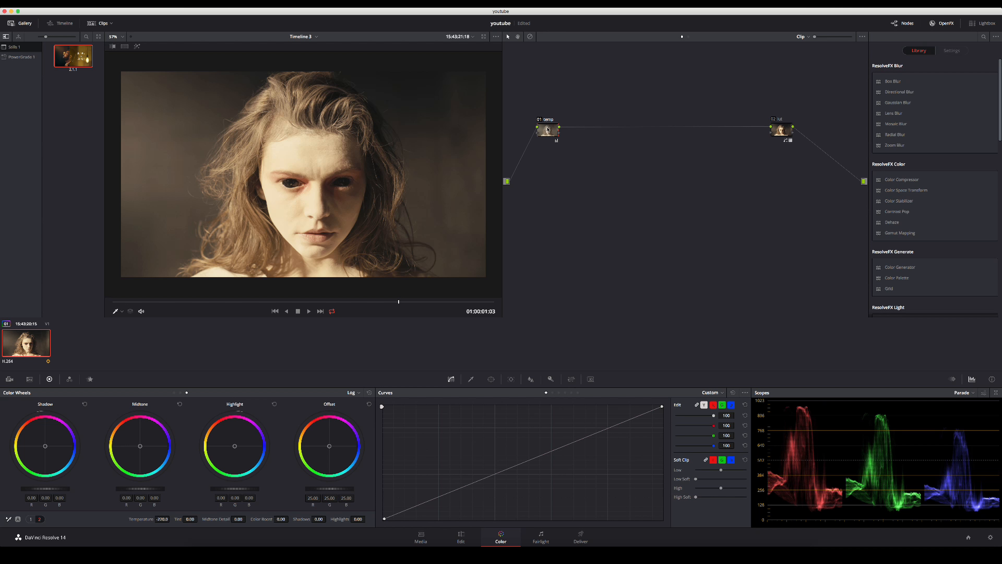
# Add a serial node after the temp node and label it "color".
pyautogui.moveTo(548, 131); pyautogui.dragTo(540, 130)
pyautogui.hotkey('alt', 's')
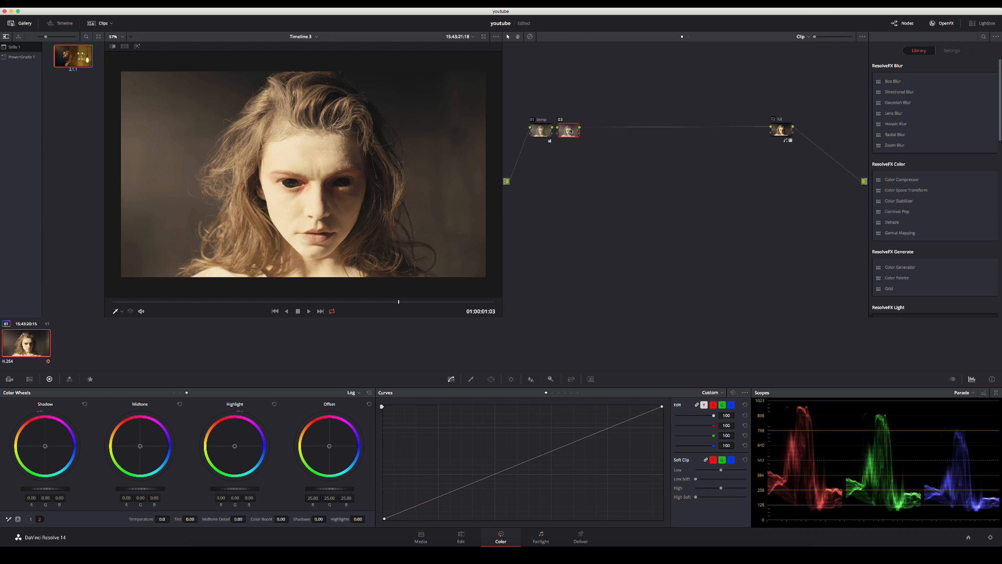
pyautogui.rightClick(569, 132)
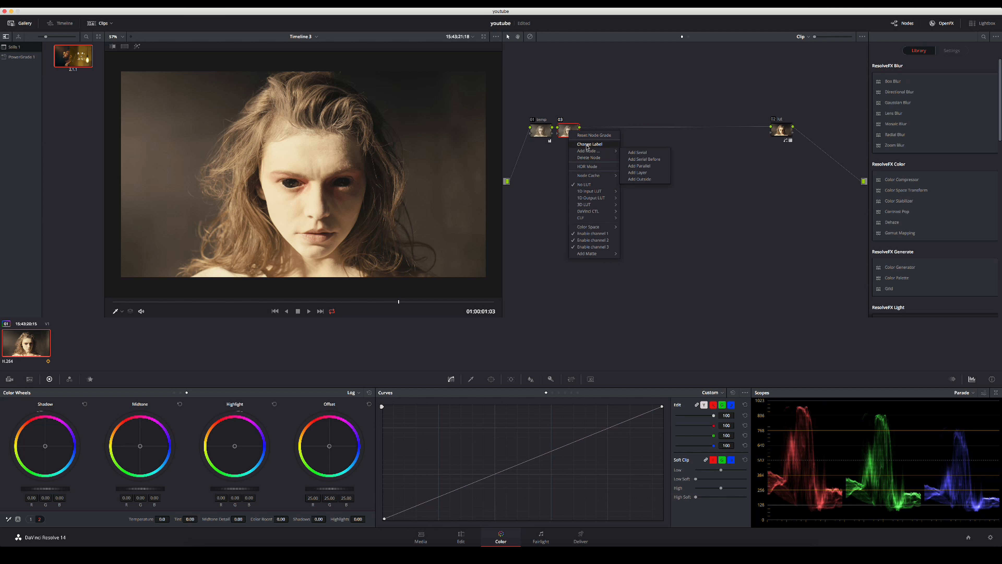
pyautogui.click(587, 147)
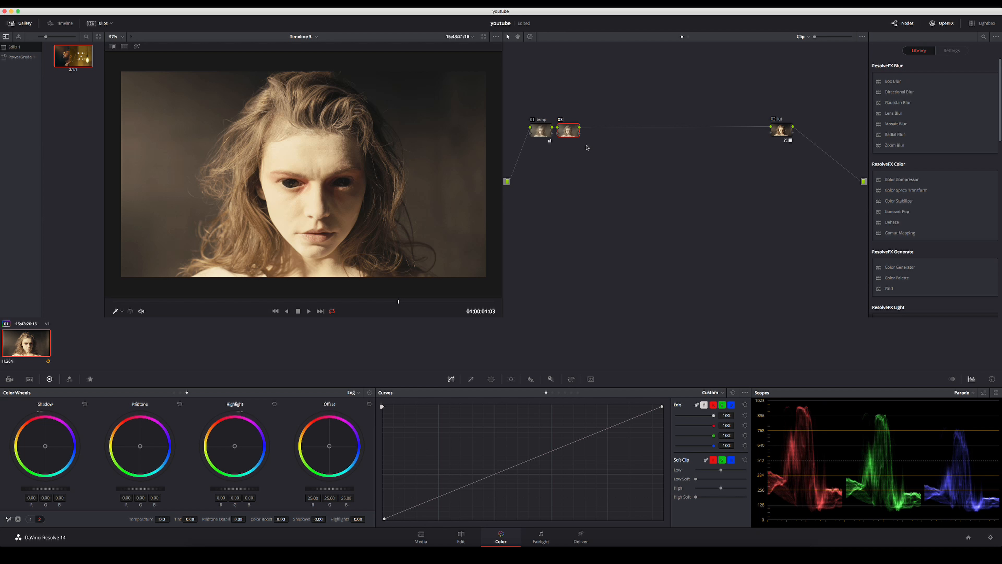
pyautogui.write('color')
# Set Color Boost to 11.50 on the color node and compare the image with that node disabled and enabled.
pyautogui.moveTo(260, 520); pyautogui.dragTo(300, 520)
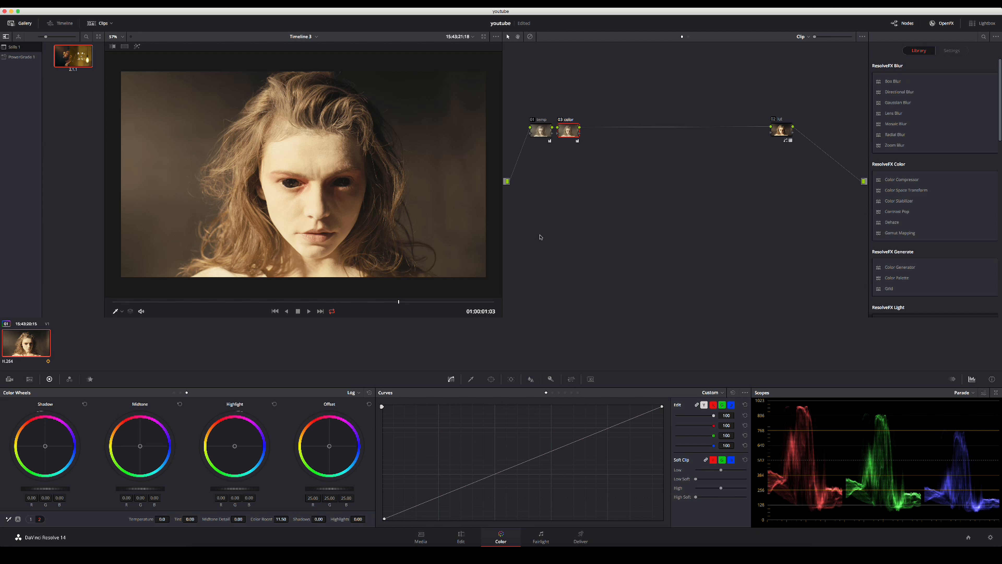
pyautogui.press('super+d')
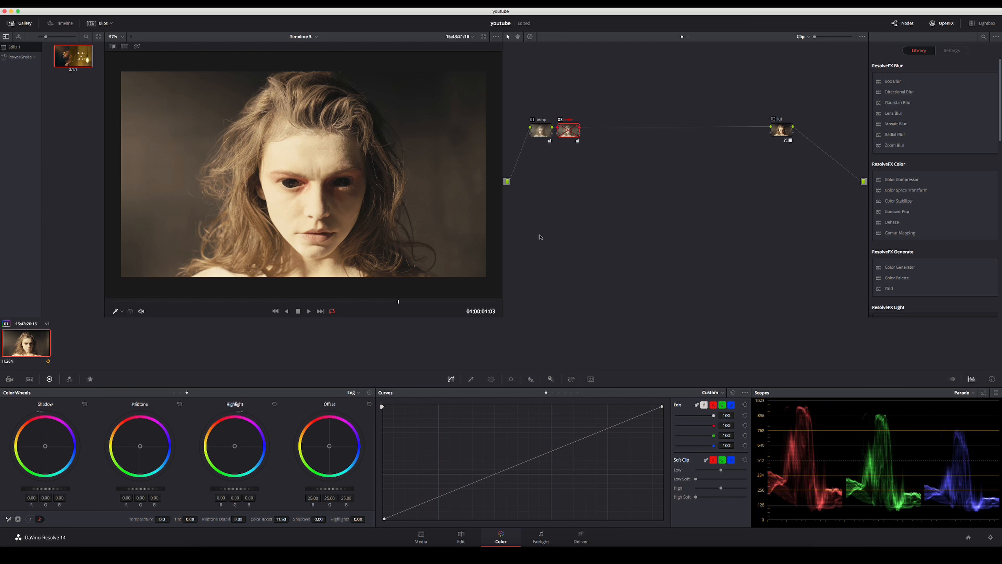
pyautogui.press('super+d')
# Toggle all nodes off and on to compare the full grade with the original image, including in the full-screen viewer.
pyautogui.hotkey('alt', 'd')
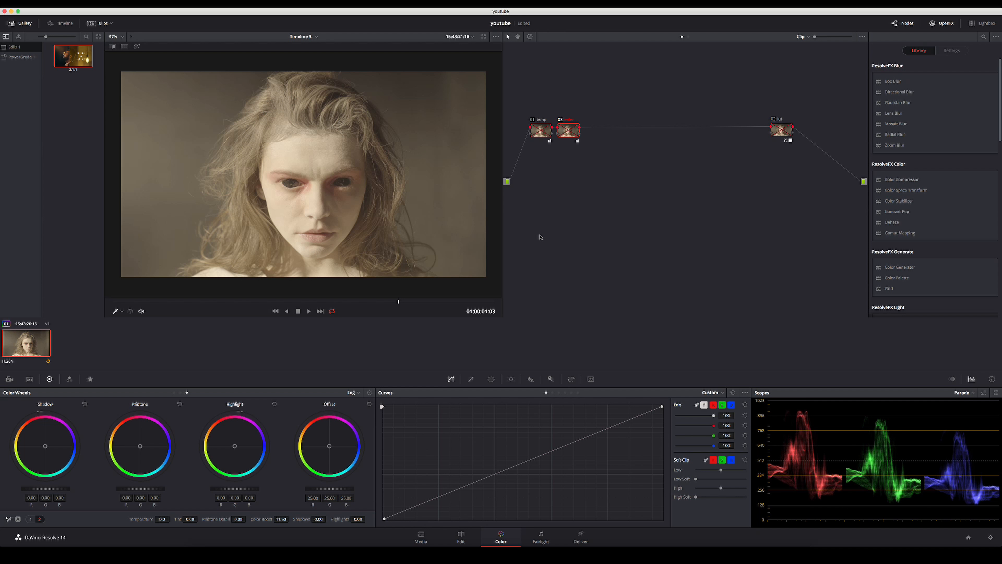
pyautogui.hotkey('alt', 'd')
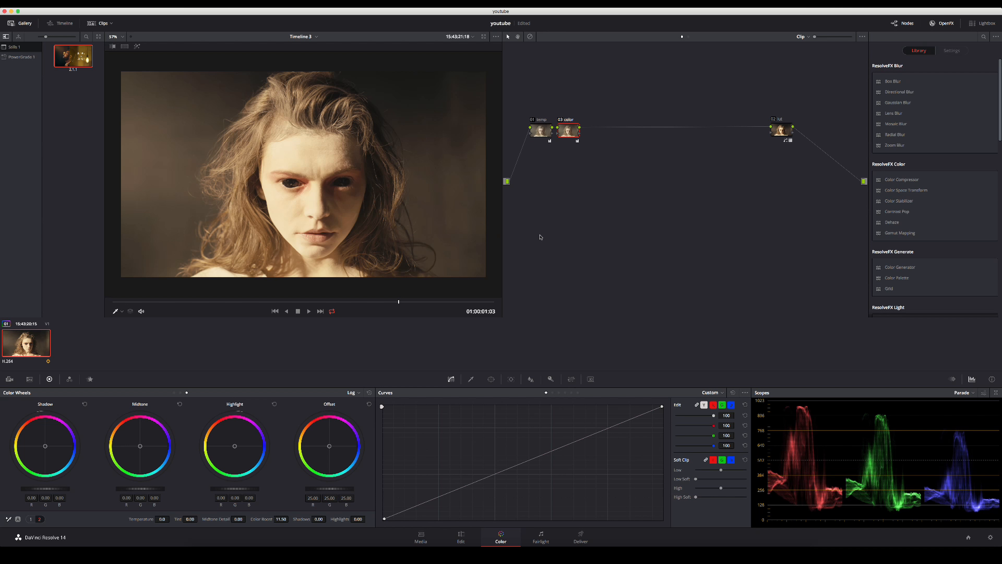
pyautogui.hotkey('alt', 'f')
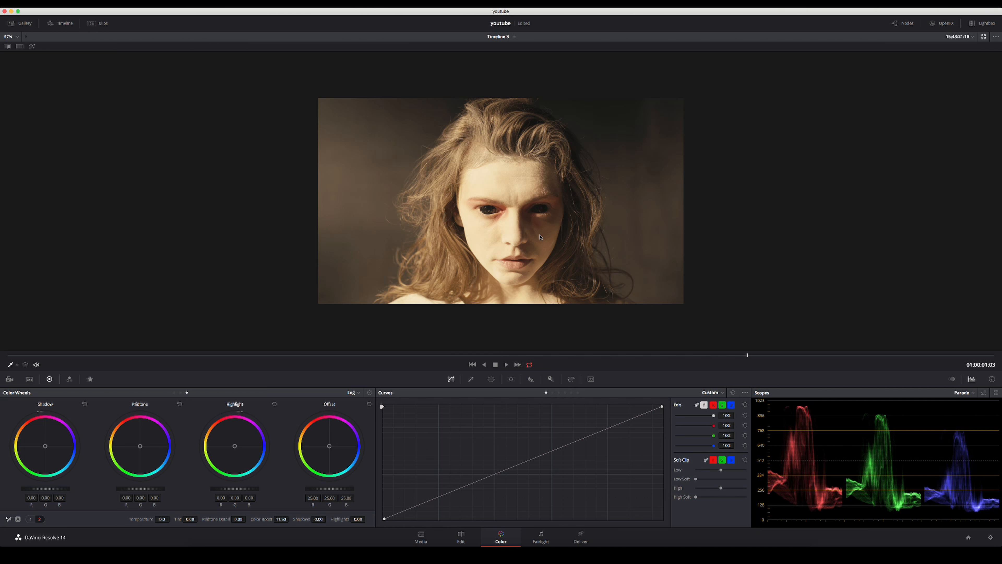
pyautogui.press('super+f')
pyautogui.hotkey('alt', 'd')
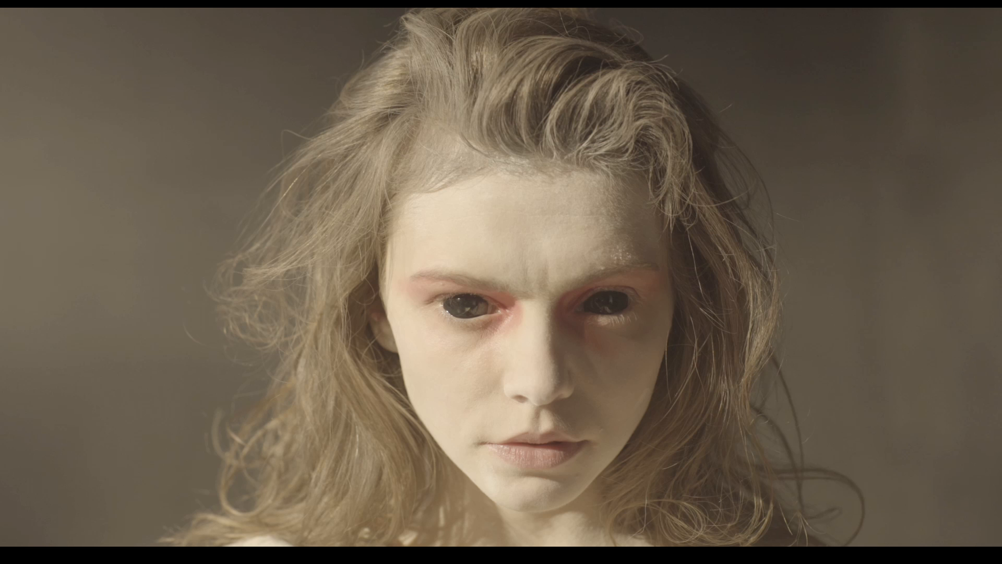
pyautogui.hotkey('alt', 'd')
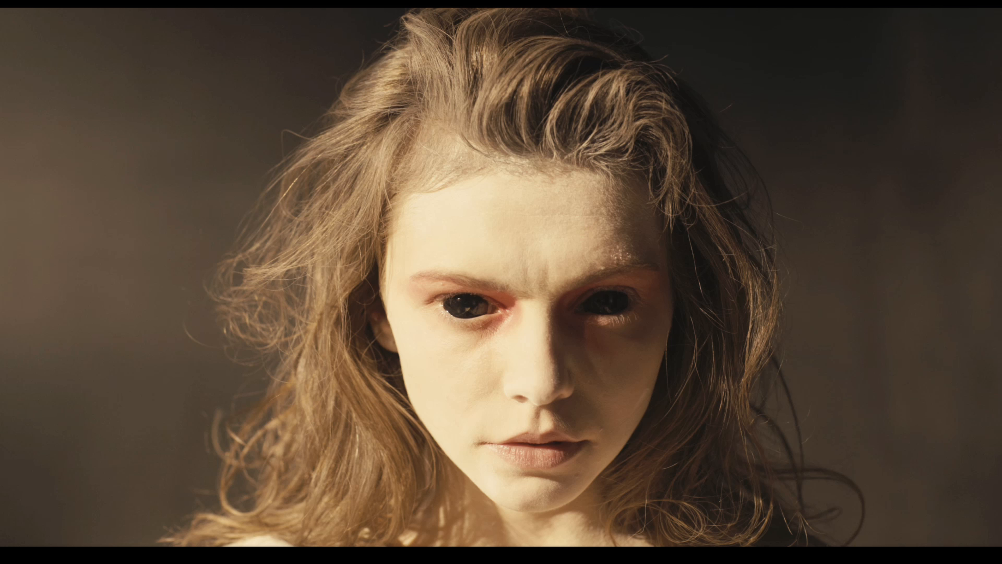
pyautogui.hotkey('alt', 'd')
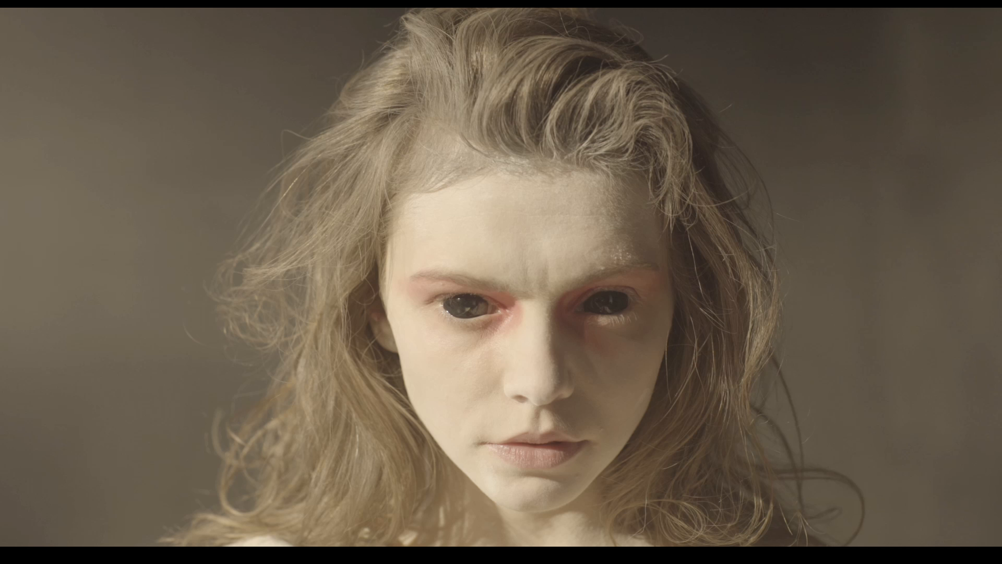
pyautogui.hotkey('alt', 'd')
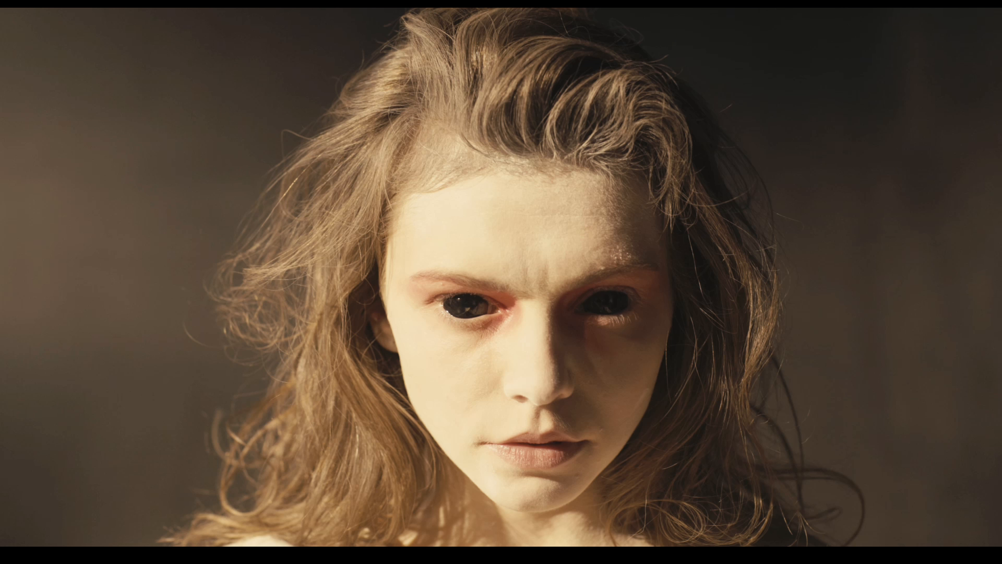
# View the graded portrait in the full-screen viewer and return to the color grading layout.
pyautogui.press('Escape')
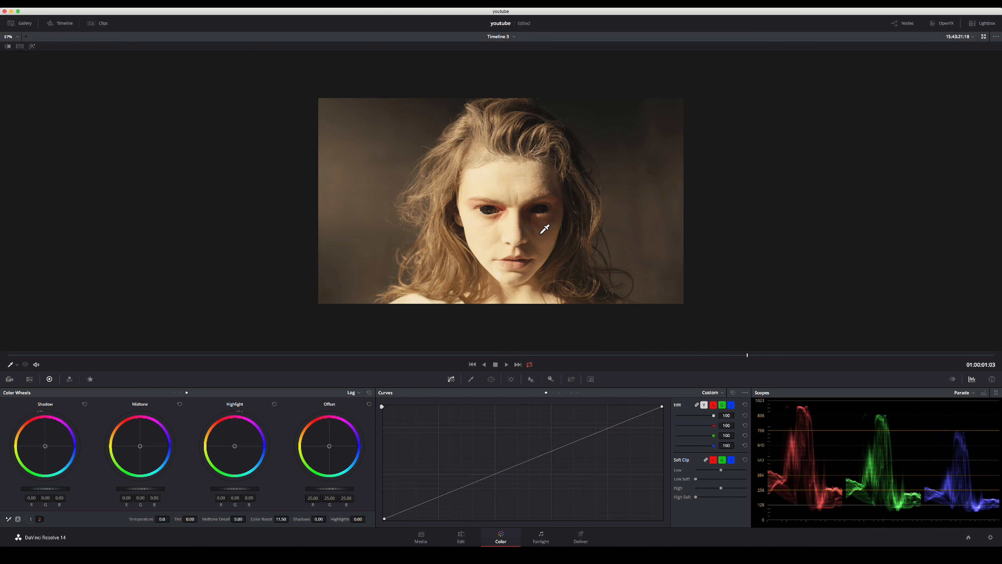
pyautogui.press('super+f')
pyautogui.press('Escape')
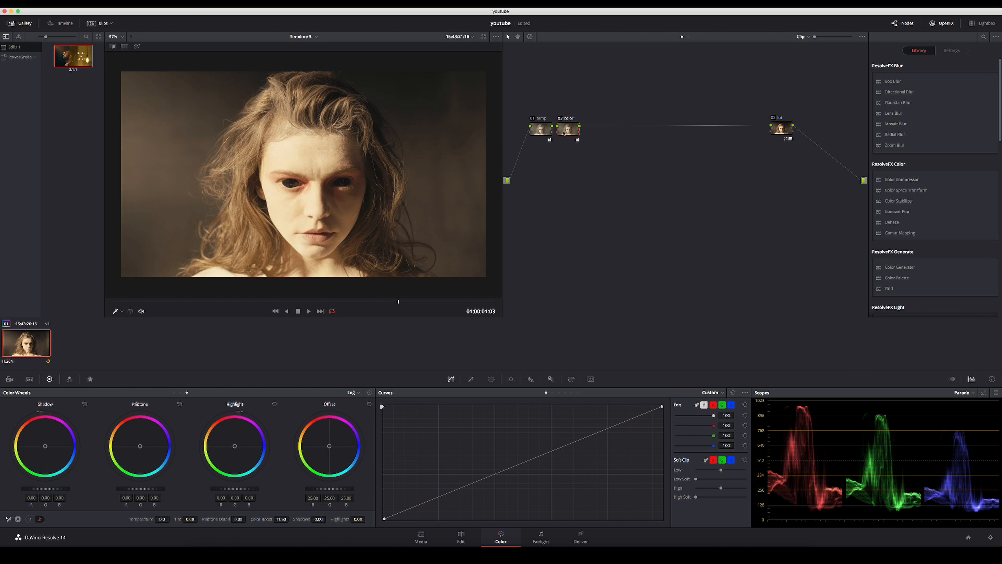
# Add a serial node after the color node and fit a circular window around the face, size about 47, aspect about 33, softness about 2.4.
pyautogui.hotkey('alt', 's')
pyautogui.click(490, 379)
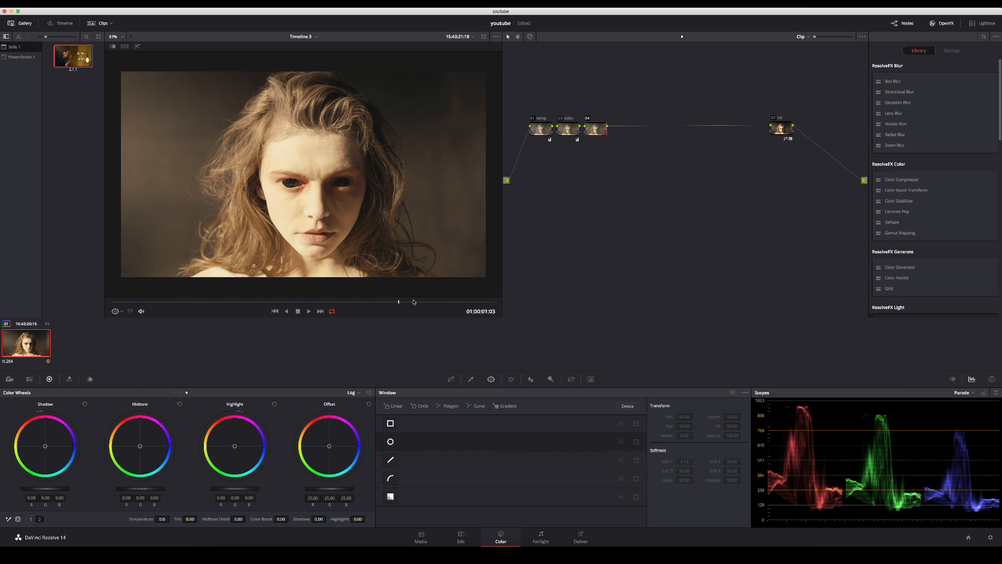
pyautogui.click(390, 441)
pyautogui.moveTo(303, 238); pyautogui.dragTo(303, 265)
pyautogui.moveTo(302, 175); pyautogui.dragTo(312, 184)
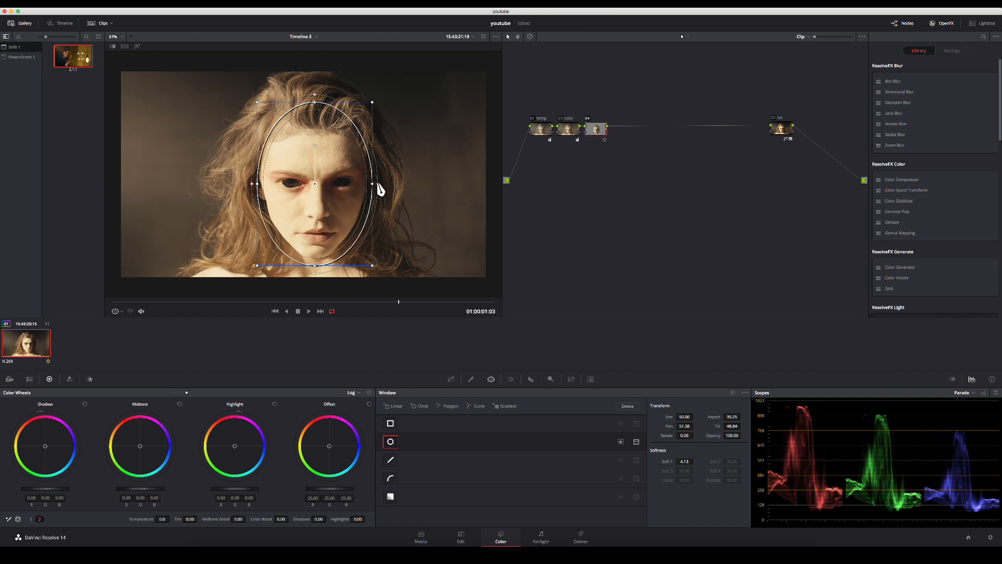
pyautogui.moveTo(377, 184); pyautogui.dragTo(314, 182)
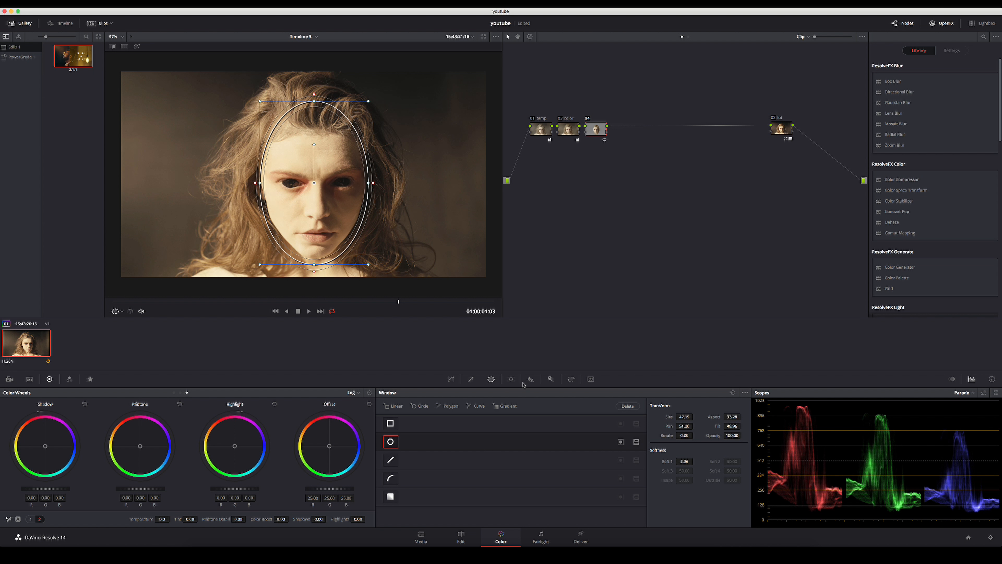
# Track the face window in reverse and forward through the whole clip, and park the playhead near 01:00:01:06.
pyautogui.click(531, 379)
pyautogui.click(551, 379)
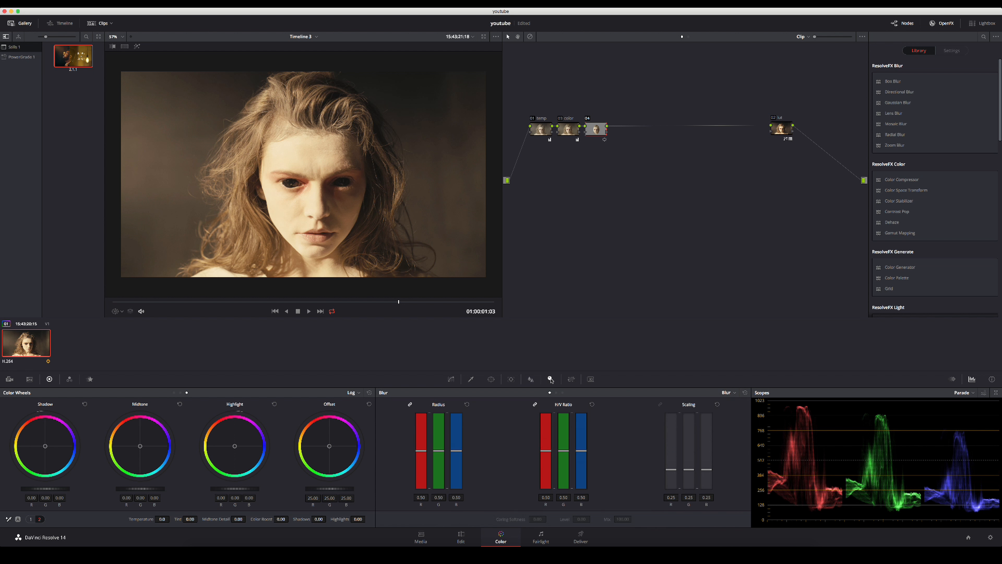
pyautogui.click(512, 379)
pyautogui.click(712, 393)
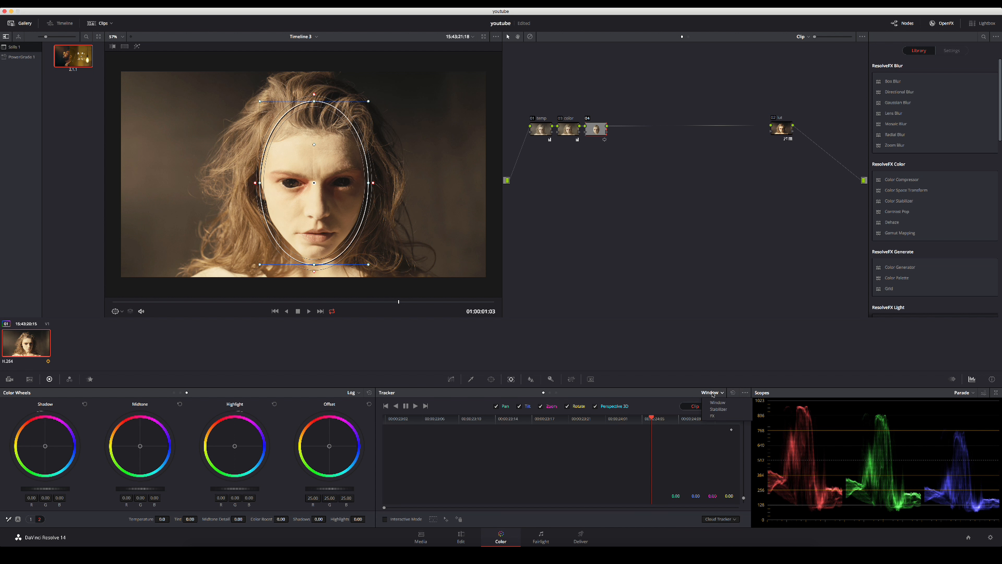
pyautogui.click(717, 403)
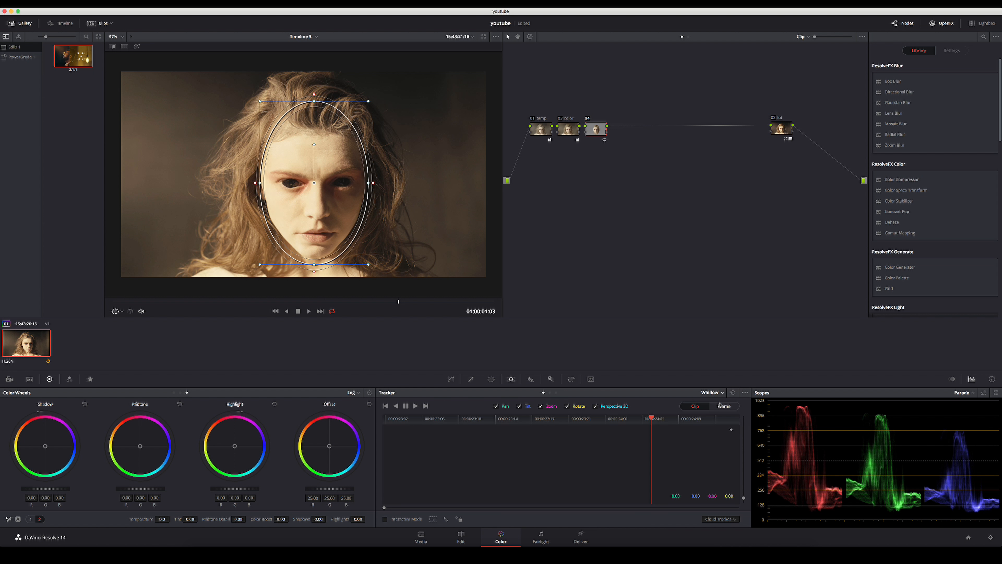
pyautogui.click(397, 407)
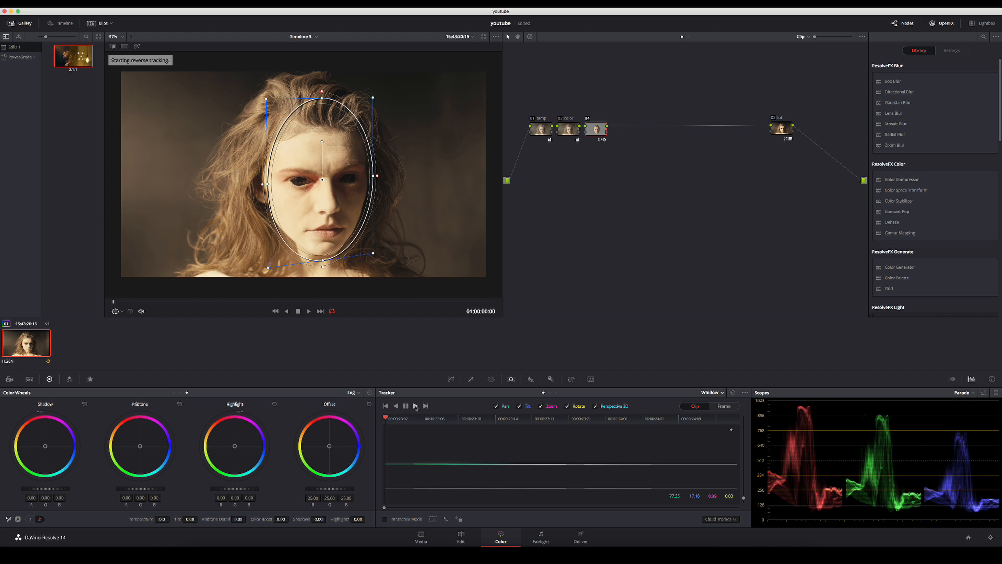
pyautogui.click(416, 407)
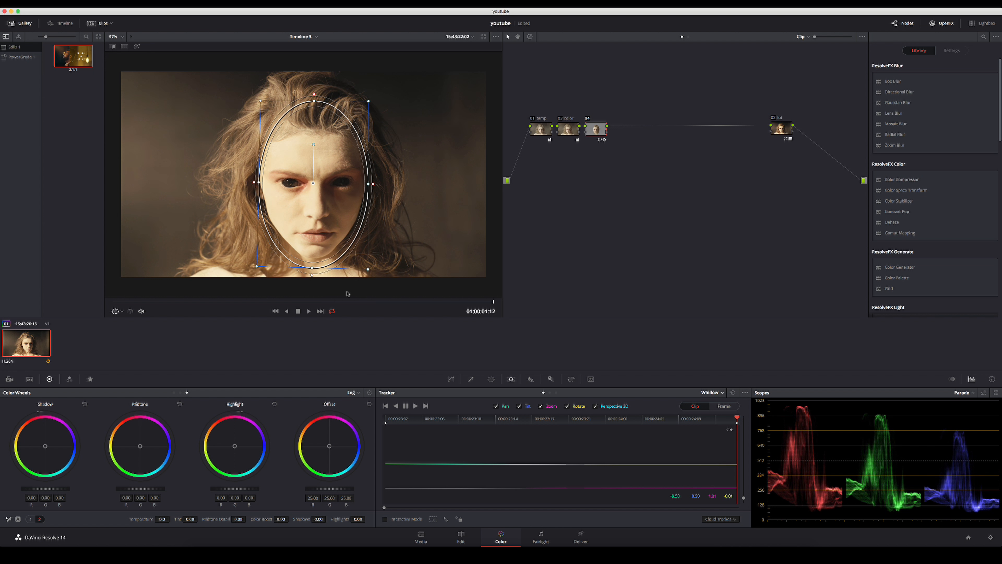
pyautogui.moveTo(387, 303); pyautogui.dragTo(430, 302)
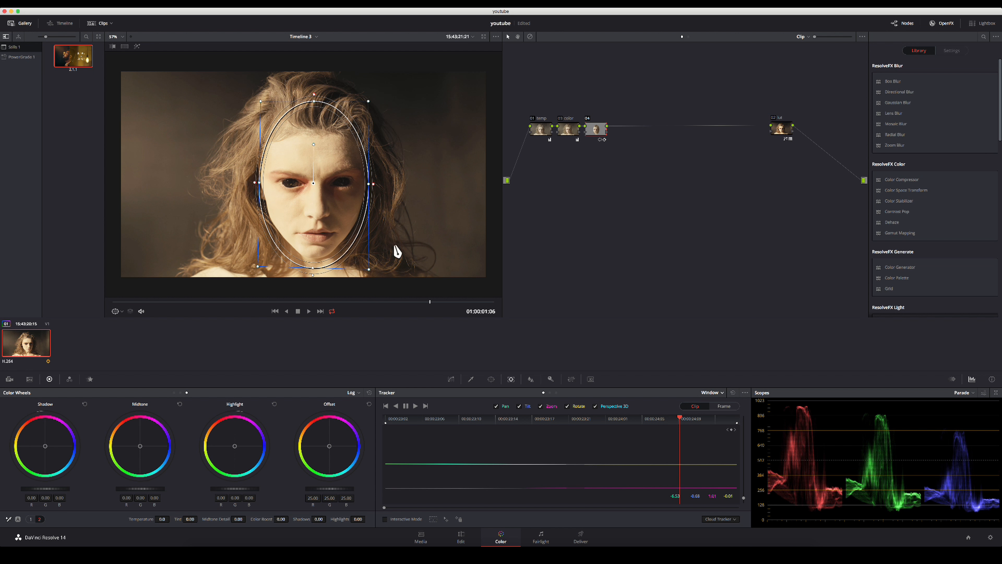
# Switch the qualifier to 3D mode and sample the skin with a stroke running from the forehead around the cheek to the chin.
pyautogui.click(472, 379)
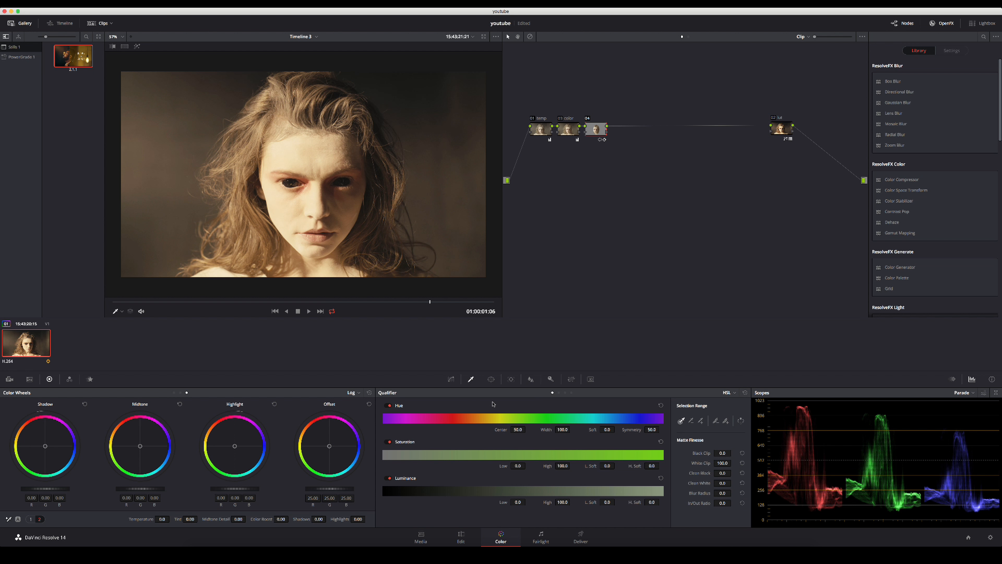
pyautogui.click(730, 393)
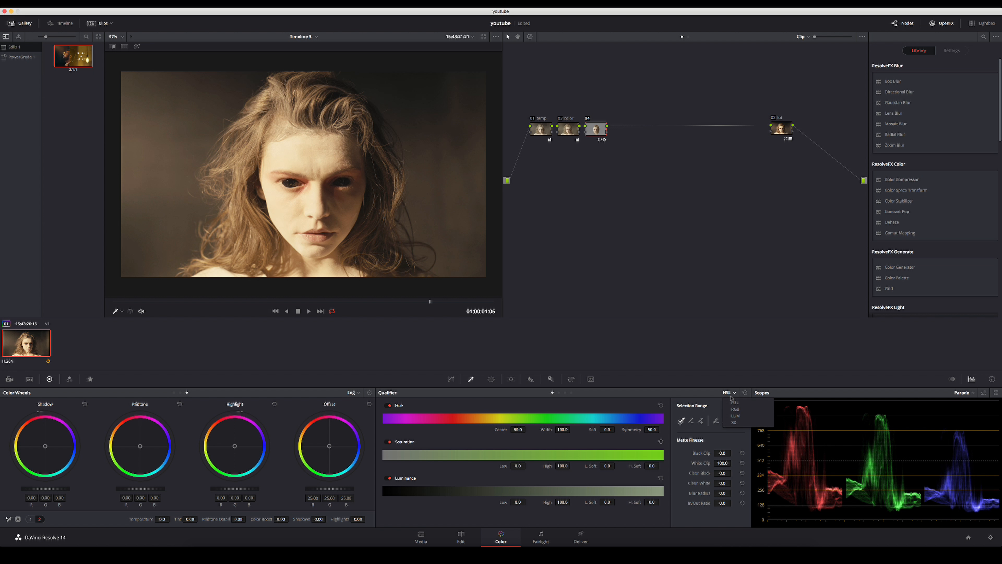
pyautogui.click(737, 423)
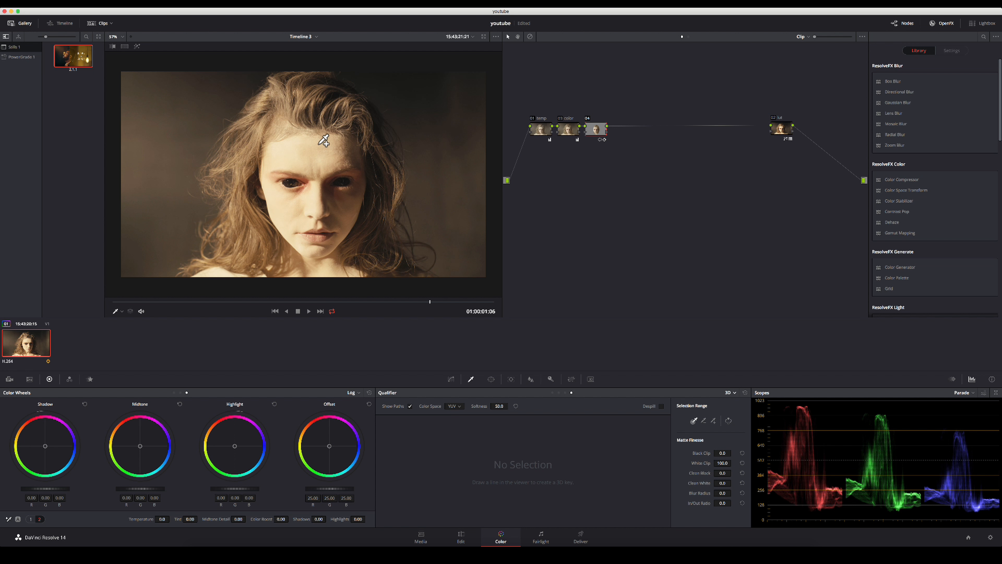
pyautogui.moveTo(320, 144)
pyautogui.mouseDown()
pyautogui.moveTo(322, 161)
pyautogui.moveTo(364, 174)
pyautogui.moveTo(342, 234)
pyautogui.moveTo(322, 251)
pyautogui.moveTo(289, 231)
pyautogui.mouseUp()
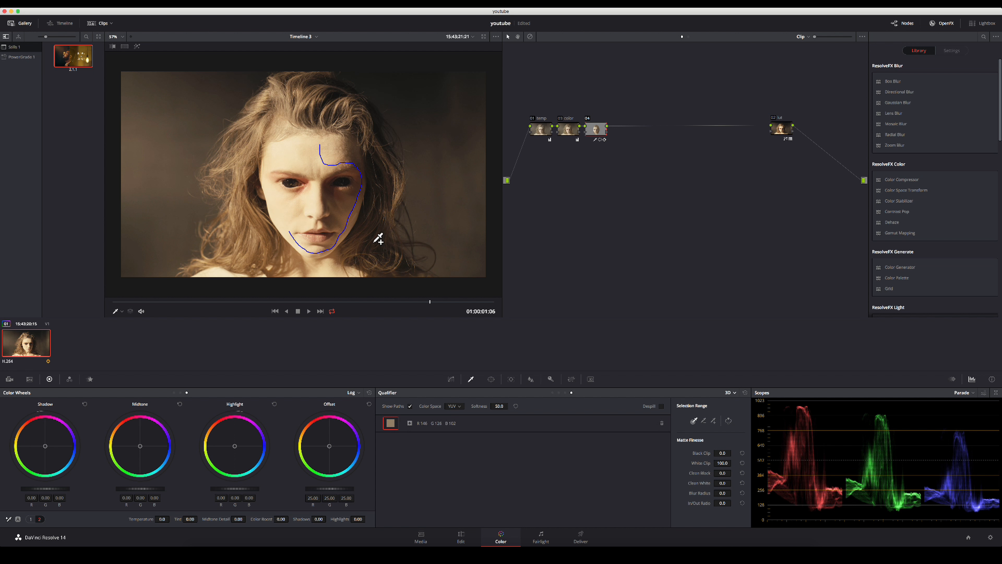
# Refine the skin matte in highlight view with Clean White 17.5 and Black Clip 57.6, raising Clean Black and Blur Radius, and leave highlight view.
pyautogui.hotkey('shift', 'h')
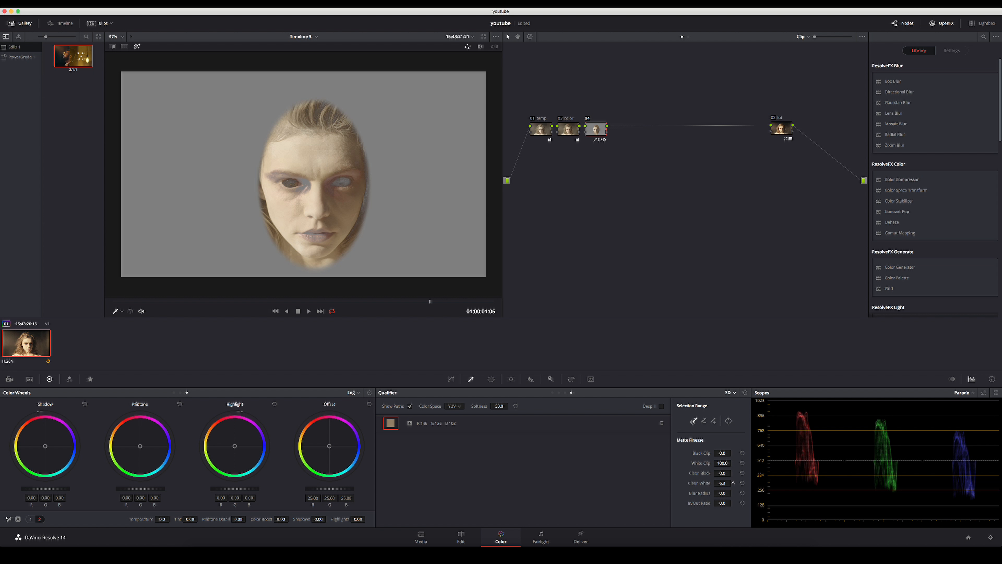
pyautogui.moveTo(722, 483); pyautogui.dragTo(744, 482)
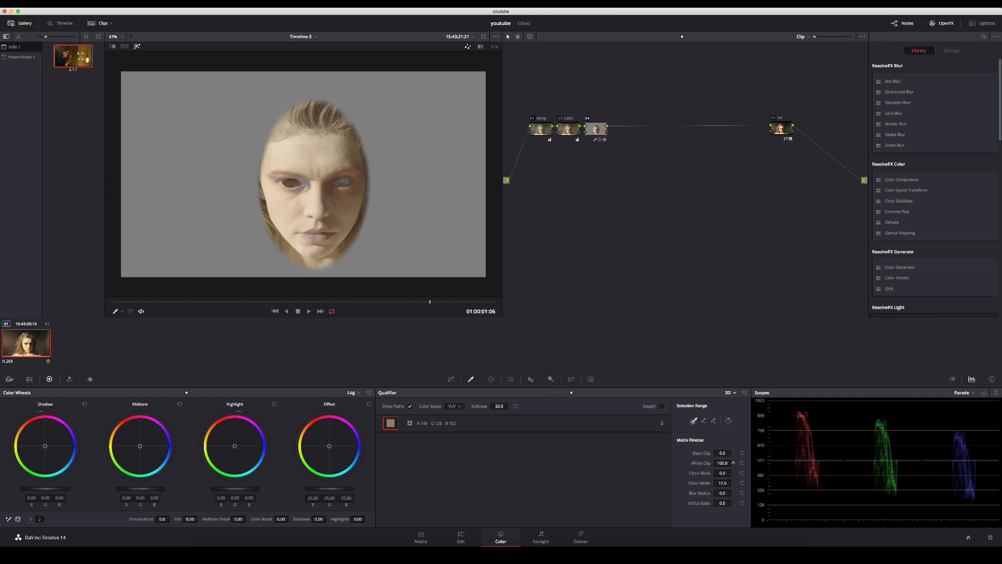
pyautogui.moveTo(719, 454); pyautogui.dragTo(733, 473)
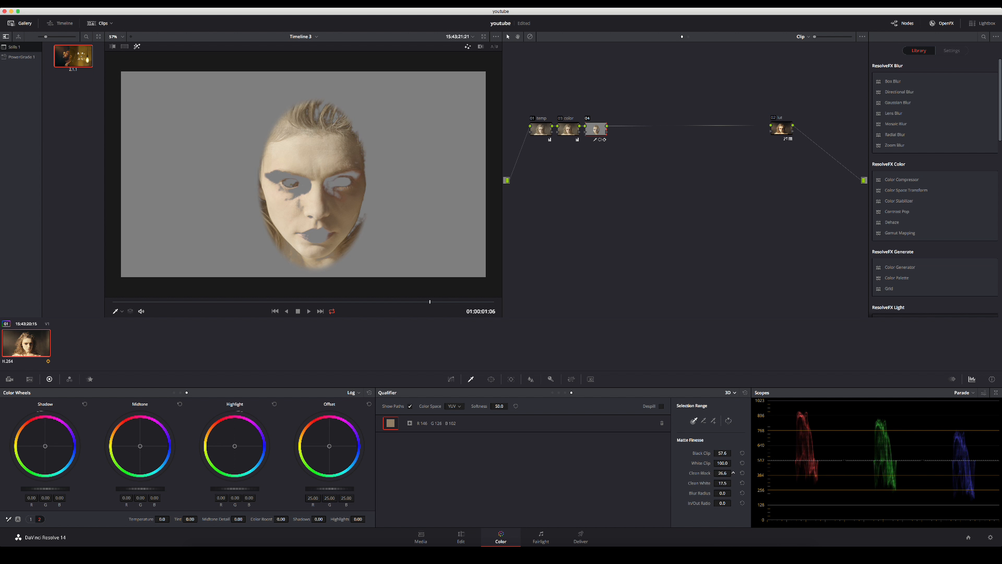
pyautogui.moveTo(722, 493); pyautogui.dragTo(733, 493)
pyautogui.click(453, 379)
pyautogui.hotkey('shift', 'h')
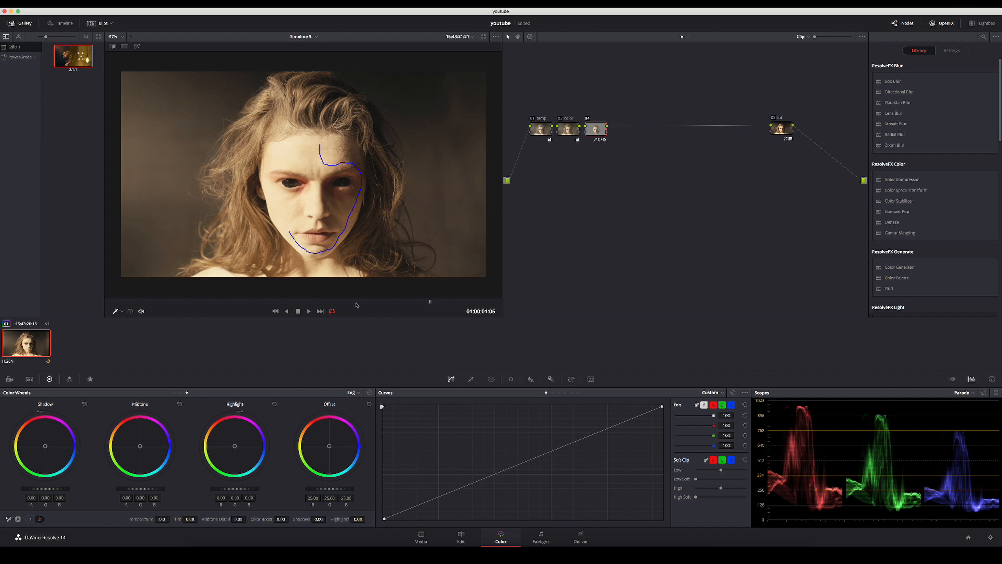
# Turn off the viewer's on-screen overlay and soften the skin by setting Midtone Detail to -45.00.
pyautogui.click(122, 311)
pyautogui.click(128, 322)
pyautogui.moveTo(216, 519)
pyautogui.mouseDown()
pyautogui.moveTo(190, 519)
pyautogui.moveTo(209, 519)
pyautogui.mouseUp()
# Toggle the skin node off and on to compare the softening, and examine the face in the full-screen viewer.
pyautogui.press('super+d')
pyautogui.press('super+d')
pyautogui.press('super+f')
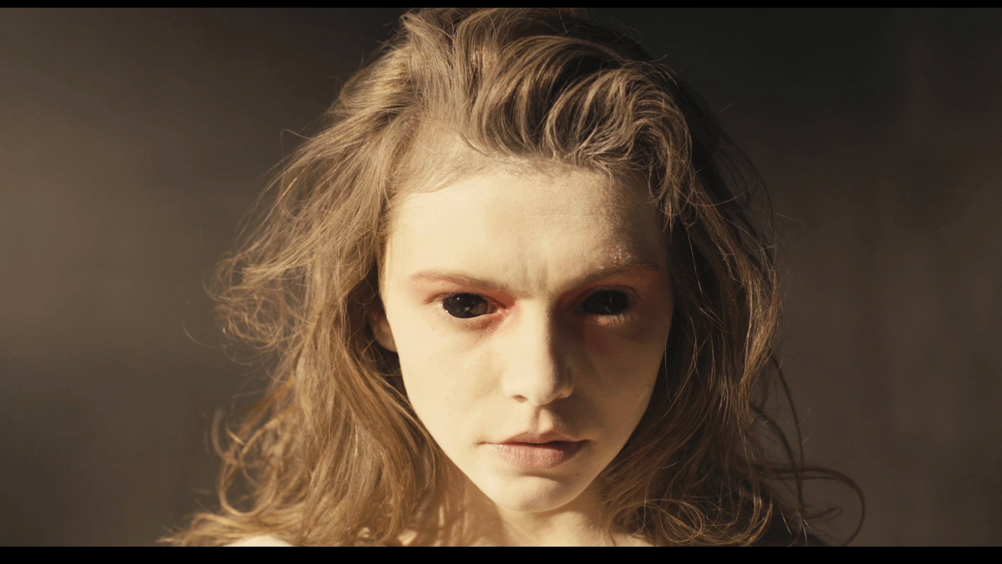
pyautogui.moveTo(322, 284)
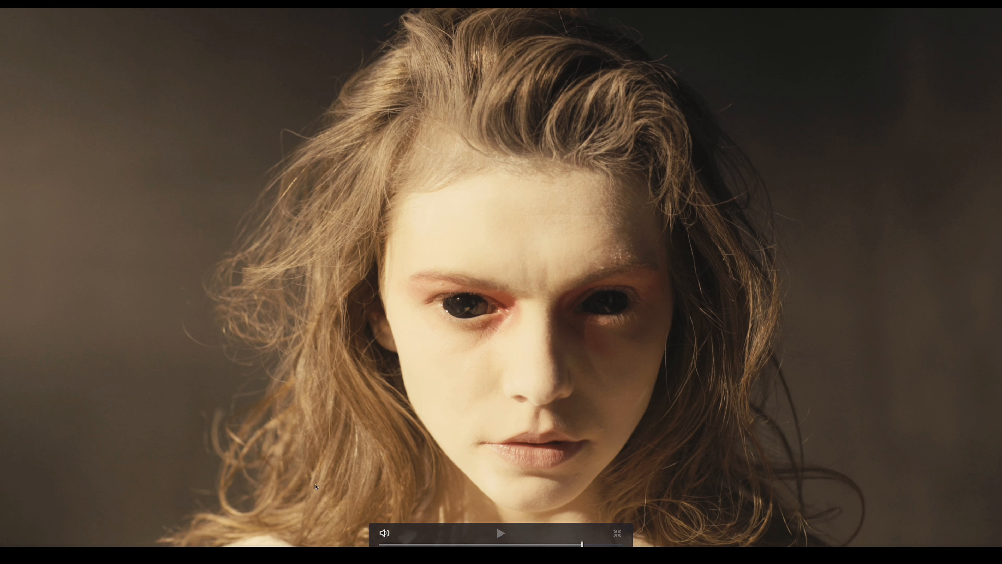
pyautogui.press('Escape')
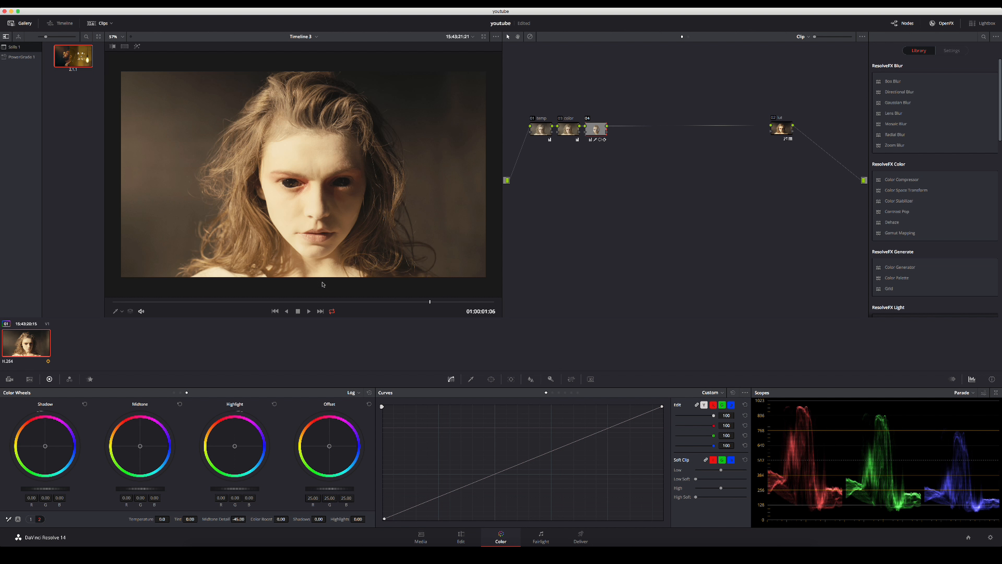
# Label the face node "skin" and add a serial node after it.
pyautogui.rightClick(597, 131)
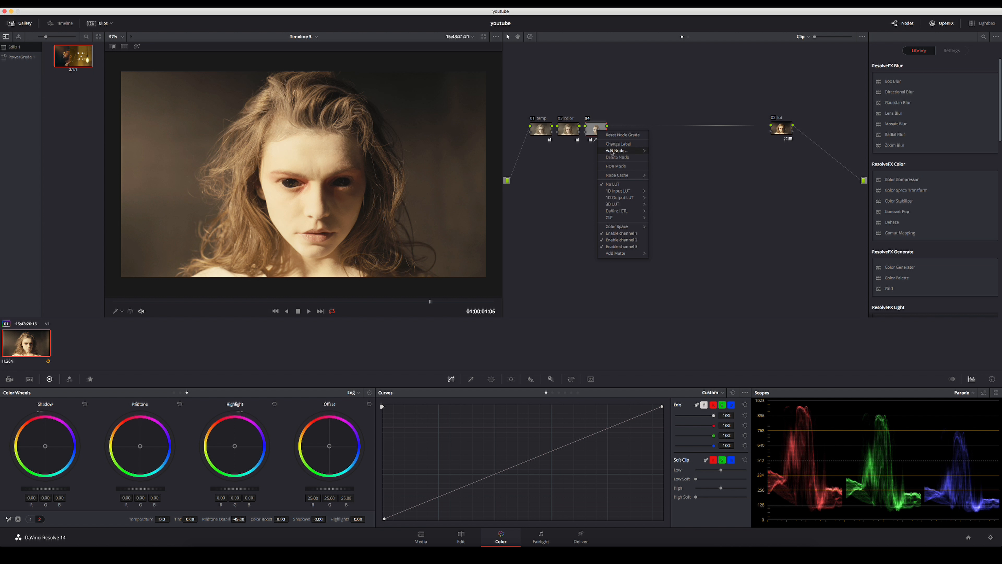
pyautogui.click(614, 144)
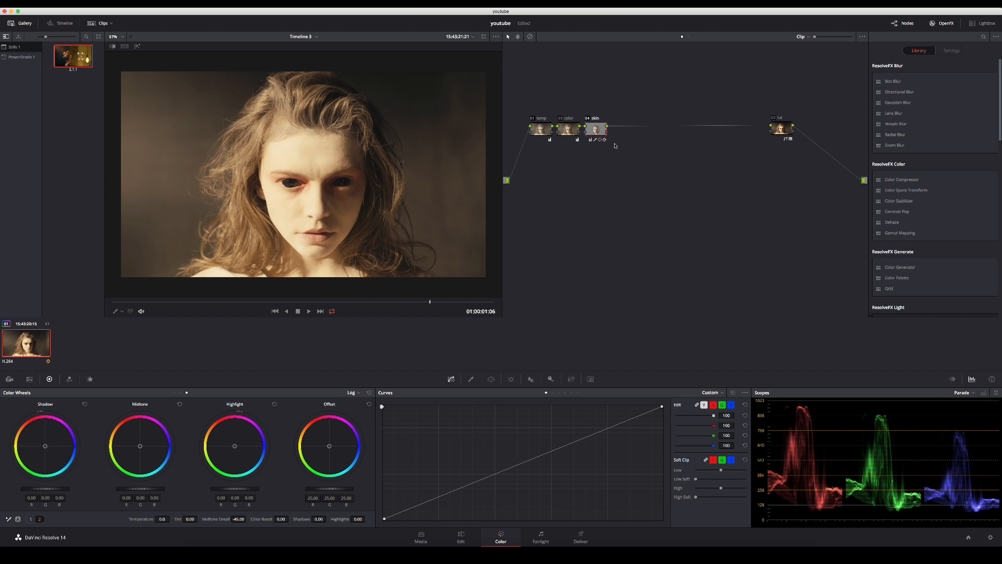
pyautogui.hotkey('alt', 's')
# Add a circular window to the new node and fit it over the eye on the image's left side, size about 3.3, aspect about 77.
pyautogui.scroll(8, 311, 170)
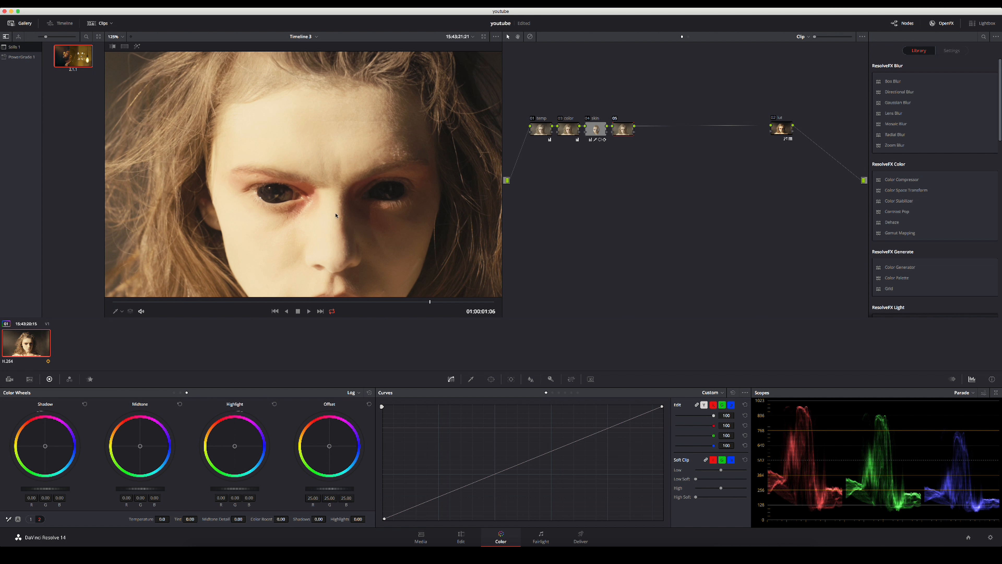
pyautogui.scroll(-1, 467, 287)
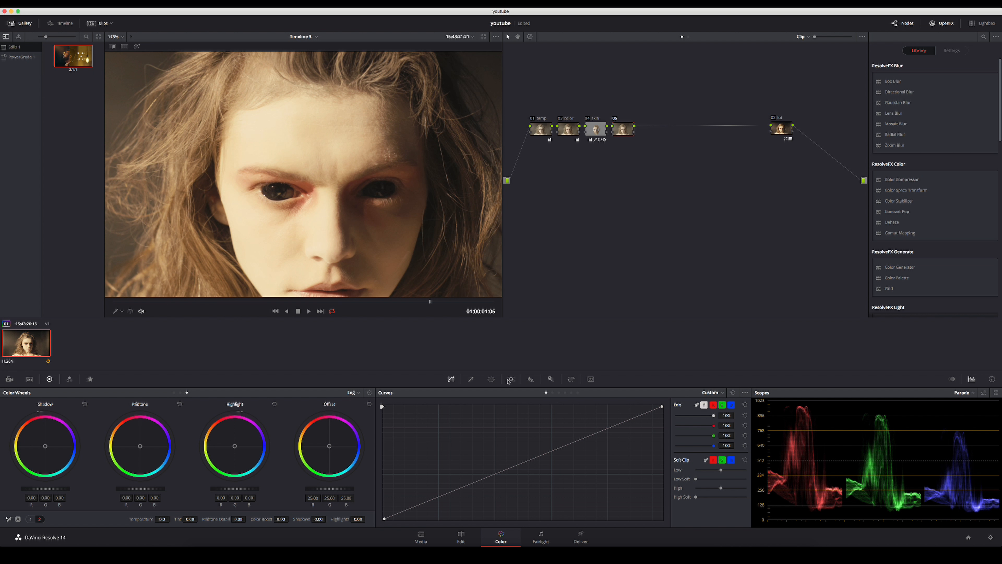
pyautogui.click(490, 379)
pyautogui.click(390, 441)
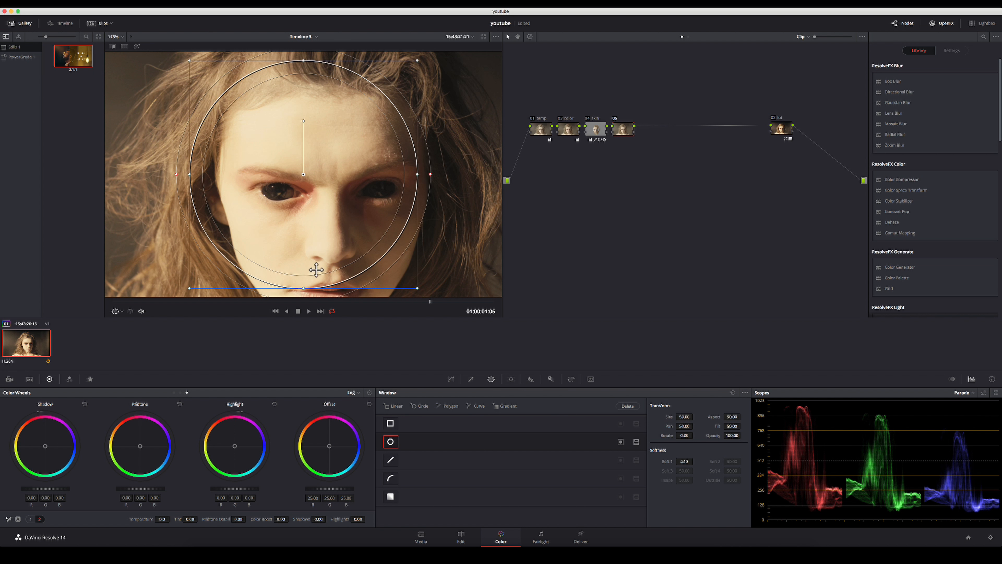
pyautogui.moveTo(312, 57); pyautogui.dragTo(309, 156)
pyautogui.moveTo(417, 174); pyautogui.dragTo(276, 183)
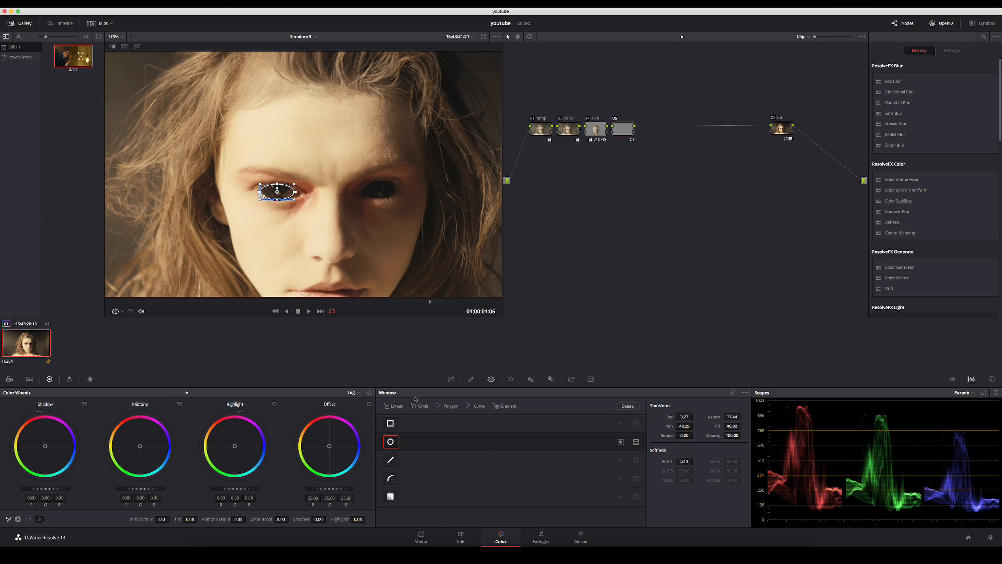
# Add a second circular window and fit it over the other eye, size about 3.0, aspect about 78.
pyautogui.click(419, 405)
pyautogui.moveTo(303, 62); pyautogui.dragTo(305, 168)
pyautogui.moveTo(190, 174); pyautogui.dragTo(381, 190)
pyautogui.scroll(4, 491, 221)
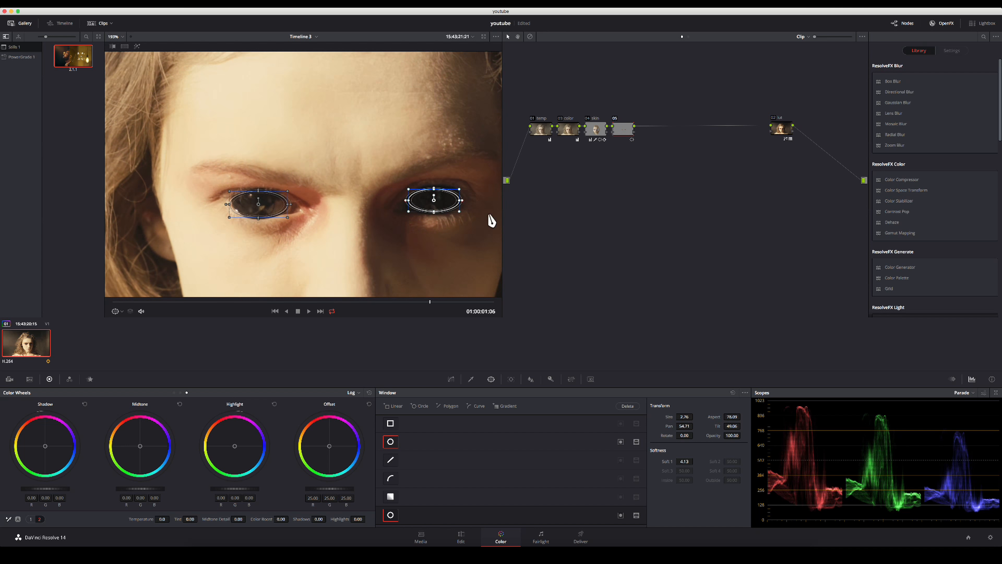
pyautogui.moveTo(460, 200); pyautogui.dragTo(437, 187)
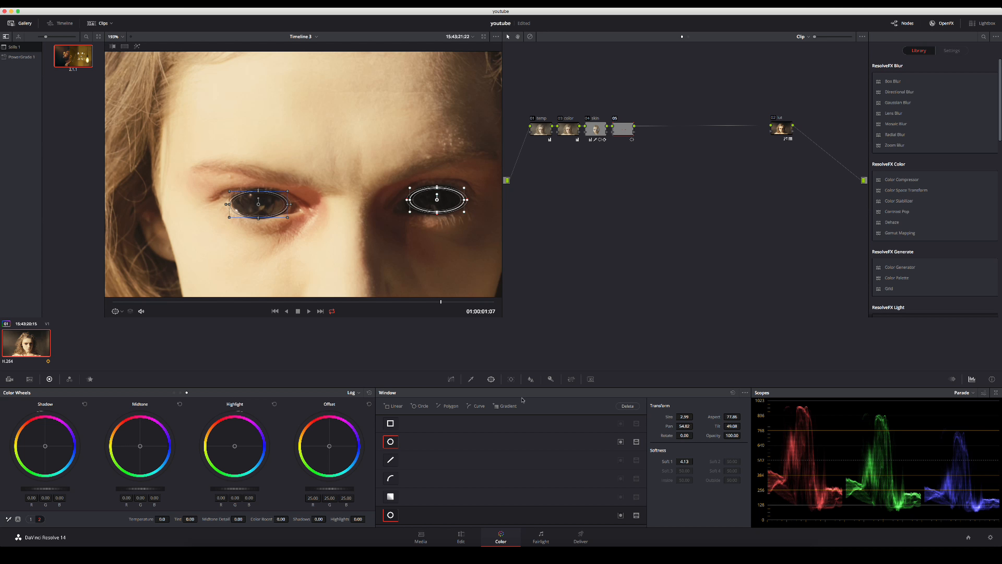
# Track the second eye window forward and in reverse through the clip, and check its position at several frames up to 01:00:01:06.
pyautogui.click(512, 379)
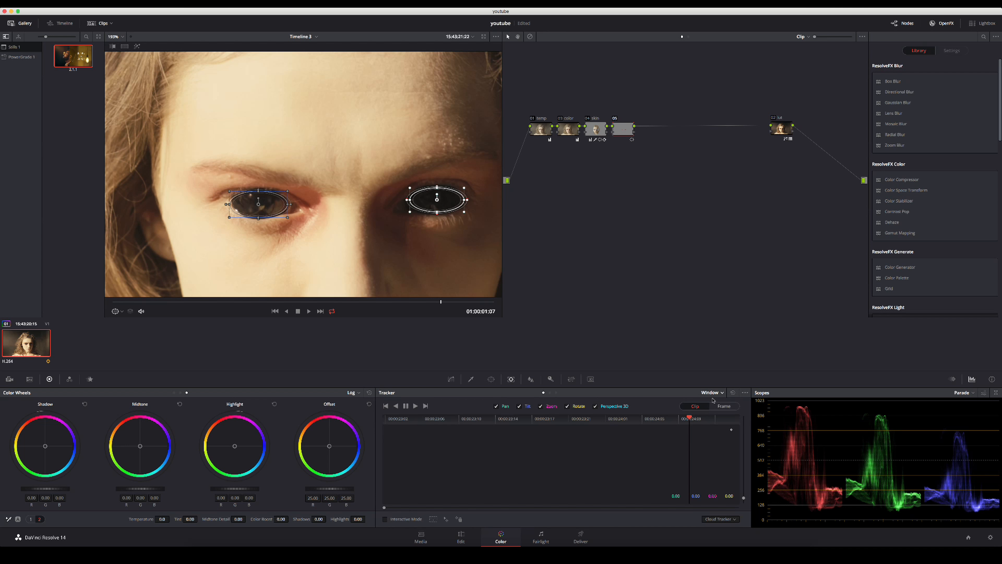
pyautogui.click(415, 405)
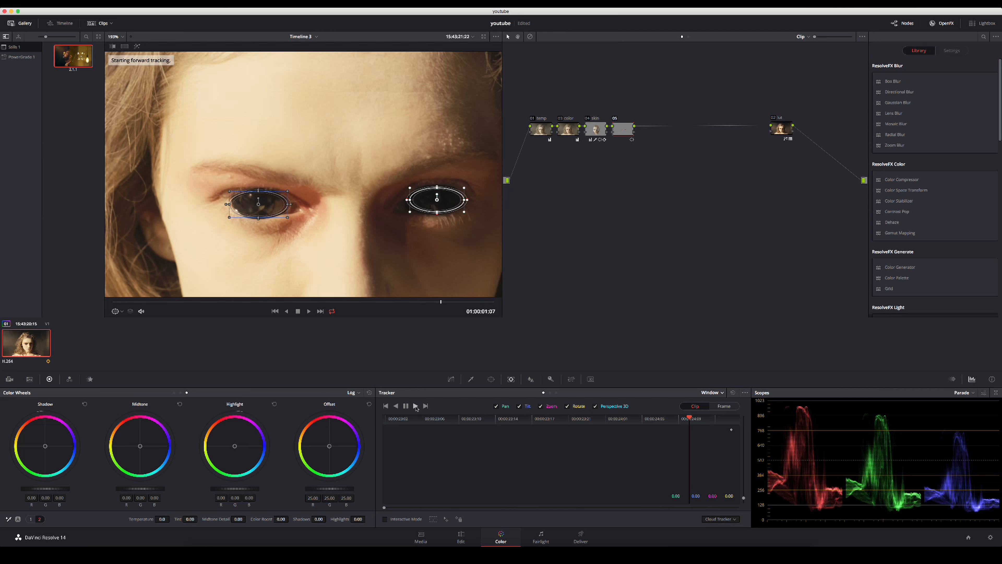
pyautogui.click(396, 406)
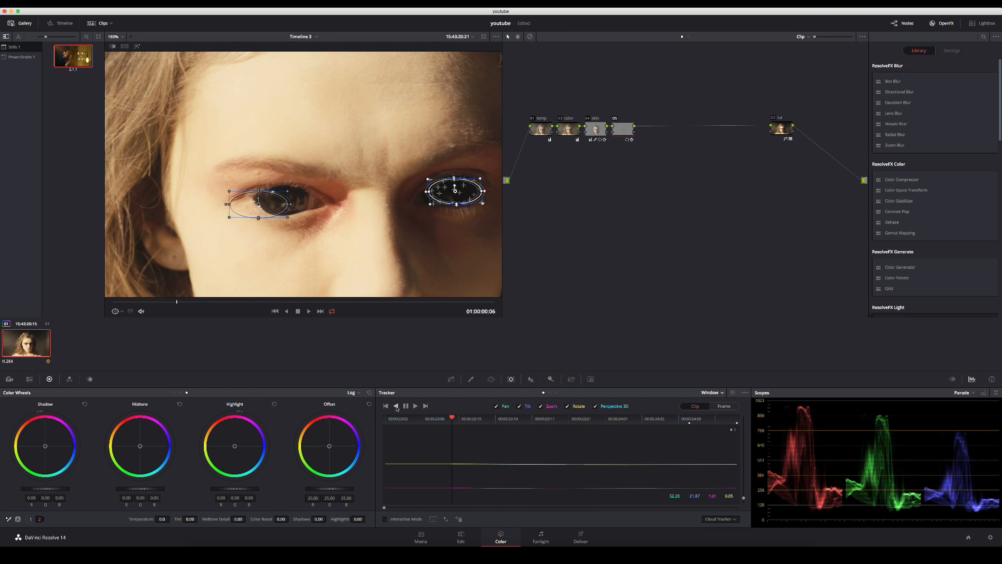
pyautogui.click(662, 419)
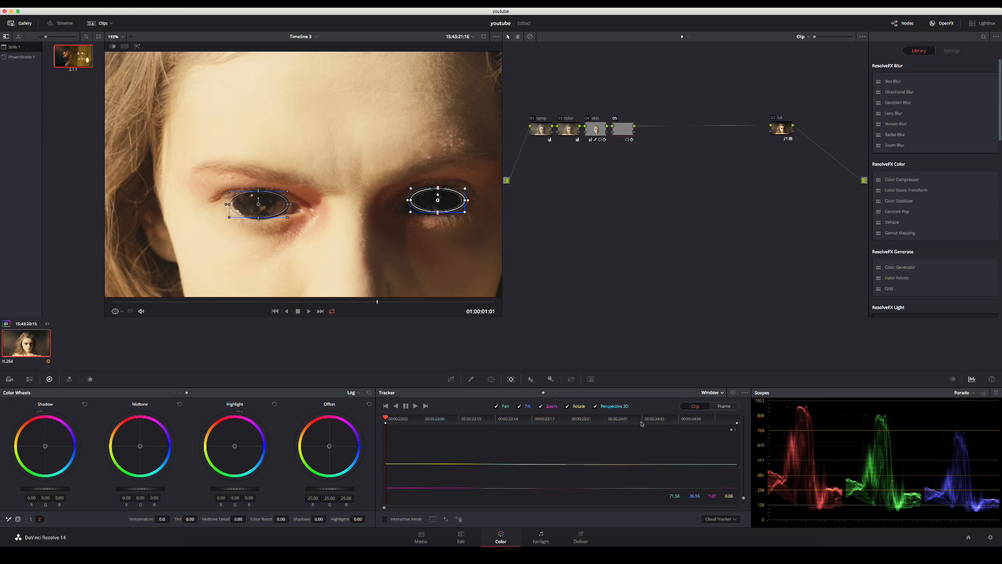
pyautogui.click(678, 422)
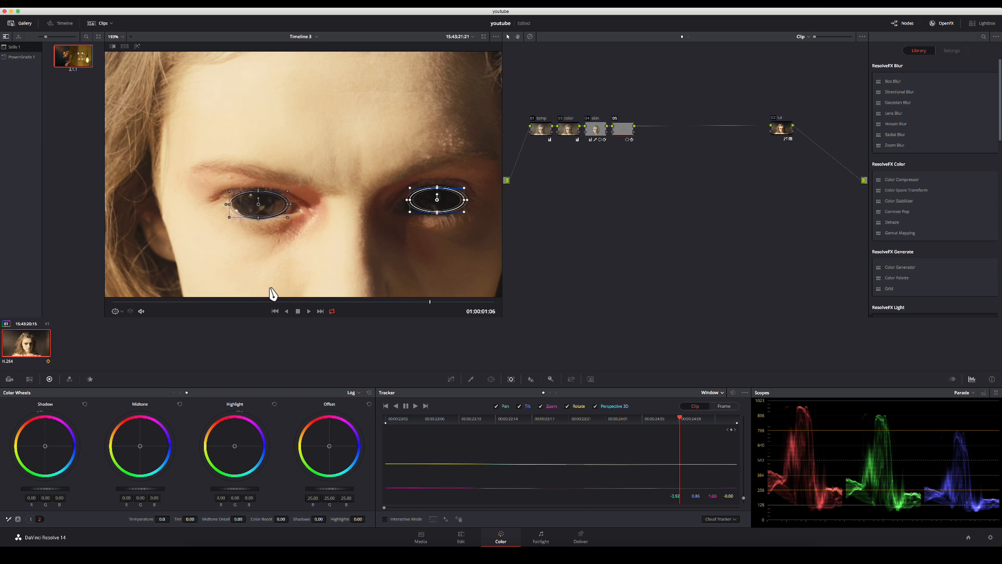
# Track the circular window over the eye on the image's left side forward and in reverse through the clip, and bring up the custom curves.
pyautogui.click(265, 212)
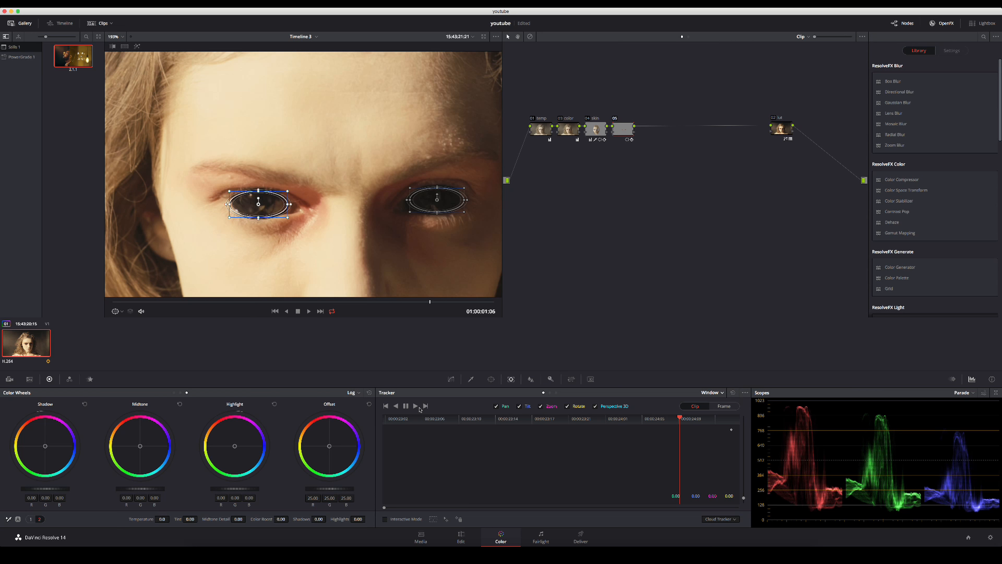
pyautogui.click(416, 406)
pyautogui.click(396, 407)
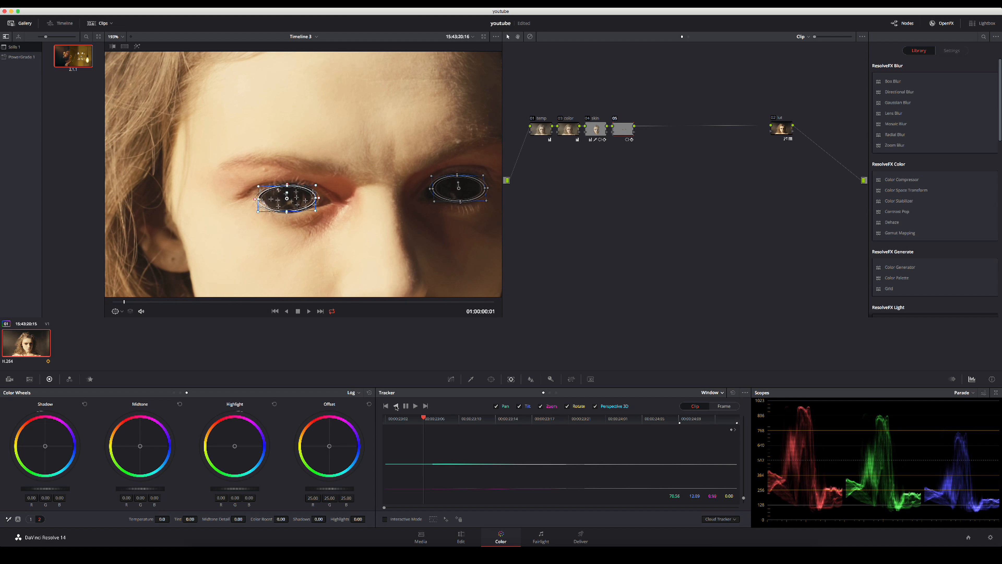
pyautogui.click(451, 379)
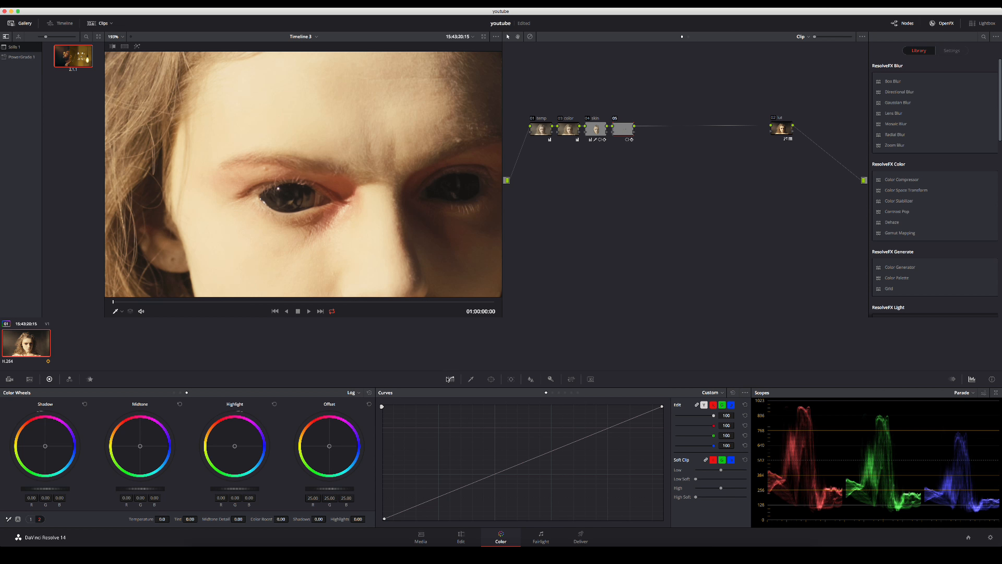
# Try a log shadow tint on the eye node and reset it, and shift Lift and Gamma slightly toward green in Primaries Wheels mode.
pyautogui.scroll(-3, 321, 148)
pyautogui.scroll(-2, 326, 144)
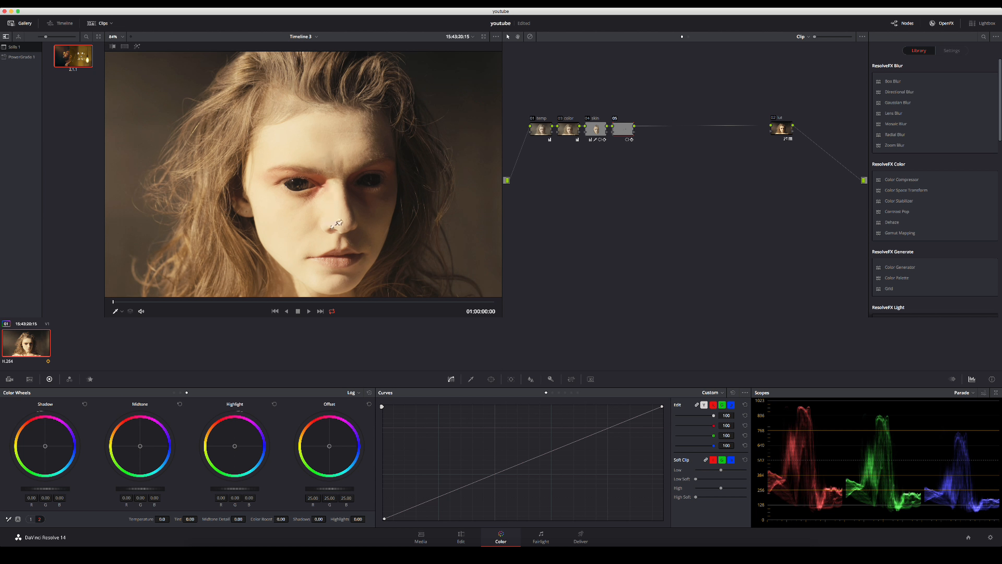
pyautogui.moveTo(627, 134); pyautogui.dragTo(631, 134)
pyautogui.moveTo(44, 446); pyautogui.dragTo(42, 448)
pyautogui.click(85, 404)
pyautogui.click(173, 393)
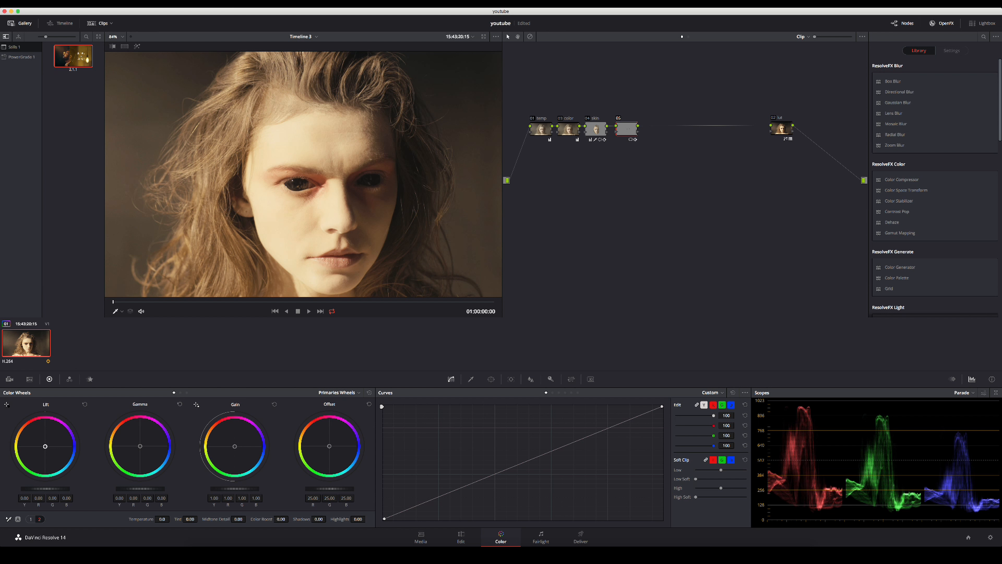
pyautogui.moveTo(44, 447); pyautogui.dragTo(45, 447)
pyautogui.moveTo(139, 446); pyautogui.dragTo(137, 448)
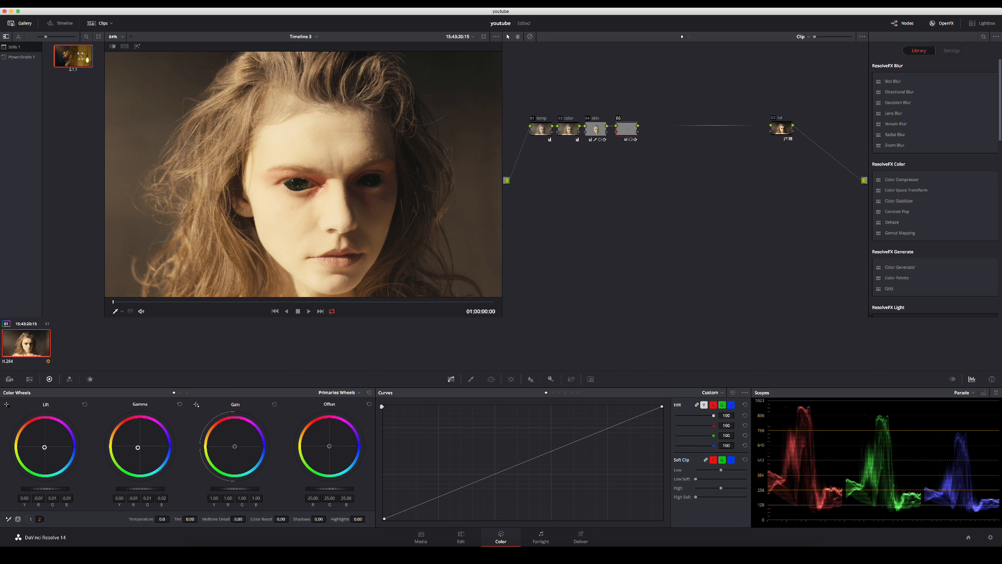
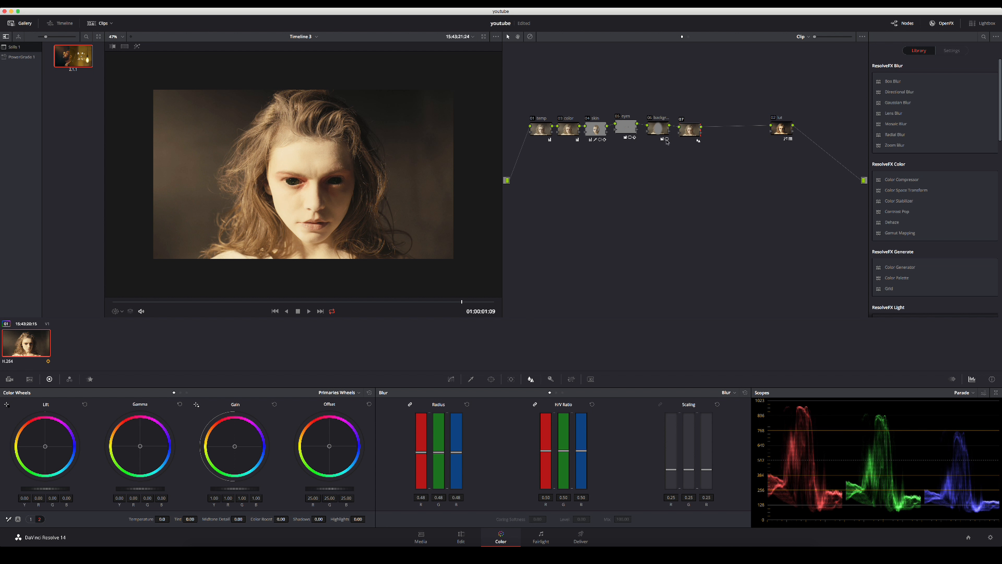
# Label node 07 "sharpness" and add a serial node after it in the gap before the lut node.
pyautogui.rightClick(691, 127)
pyautogui.click(701, 143)
pyautogui.write('sharpness')
pyautogui.press('Return')
pyautogui.hotkey('alt', 's')
pyautogui.moveTo(713, 134); pyautogui.dragTo(717, 134)
pyautogui.scroll(1, 335, 187)
pyautogui.scroll(1, 335, 186)
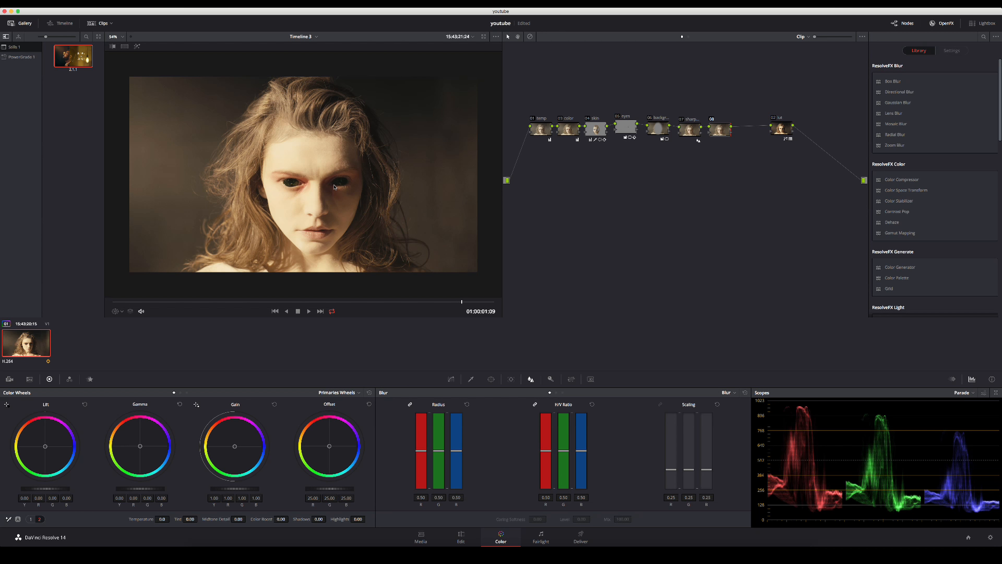
# Go to frame 01:00:00:21, set the log Low Range to 0.213, and tint Shadow toward green, about -0.13, 0.05, -0.16 RGB.
pyautogui.click(176, 302)
pyautogui.press('space')
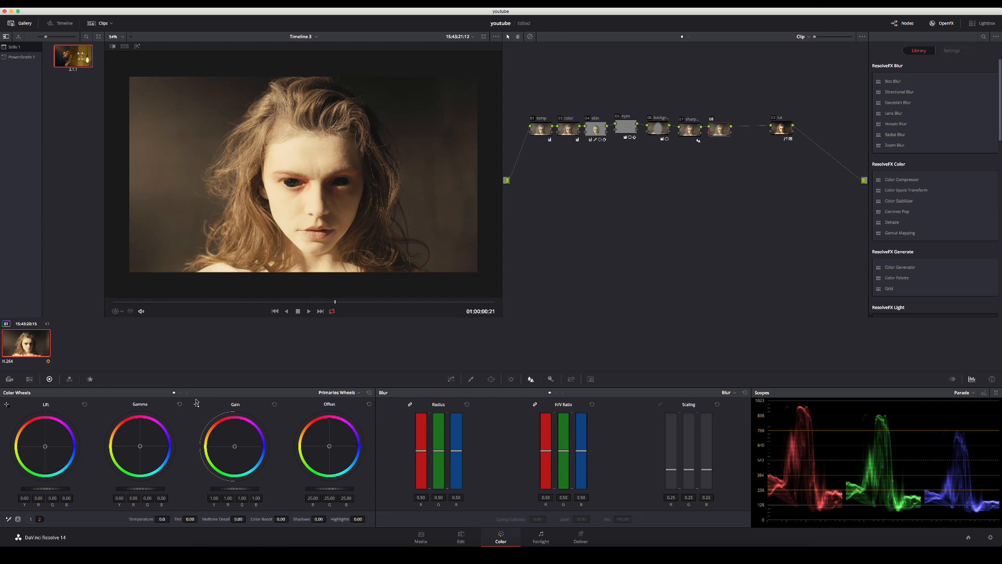
pyautogui.click(187, 392)
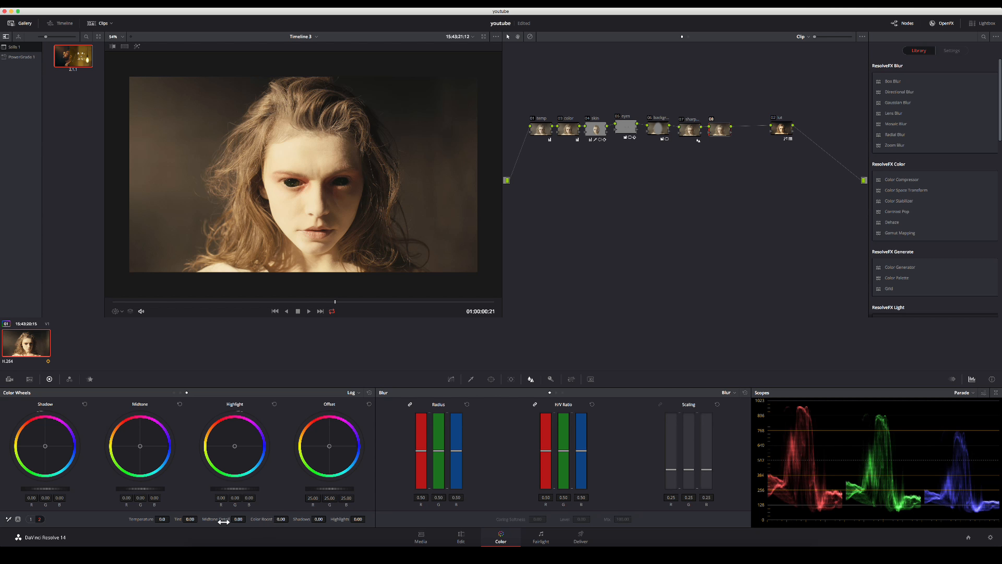
pyautogui.click(30, 519)
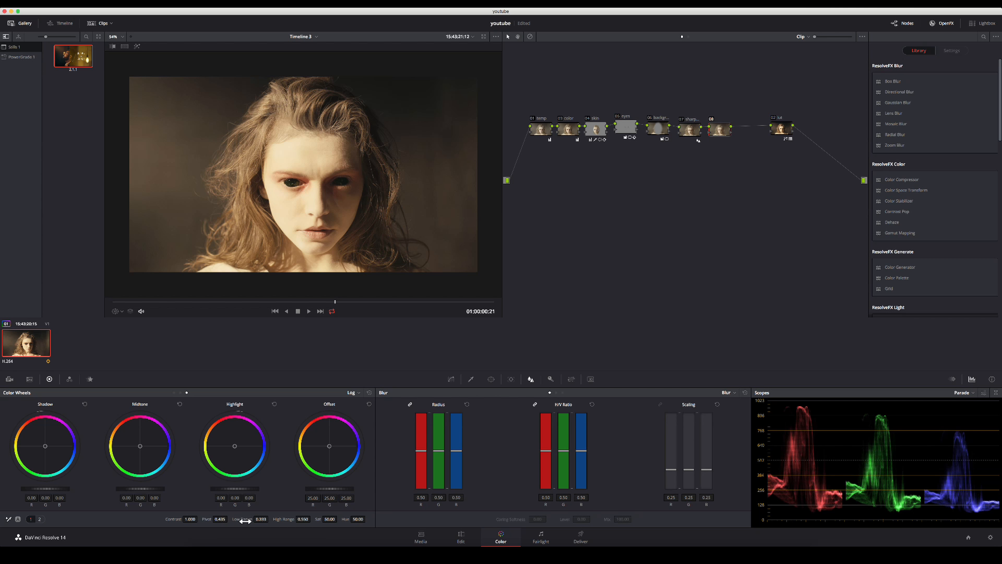
pyautogui.moveTo(245, 521); pyautogui.dragTo(238, 521)
pyautogui.moveTo(46, 453); pyautogui.dragTo(42, 449)
pyautogui.scroll(-1, 325, 195)
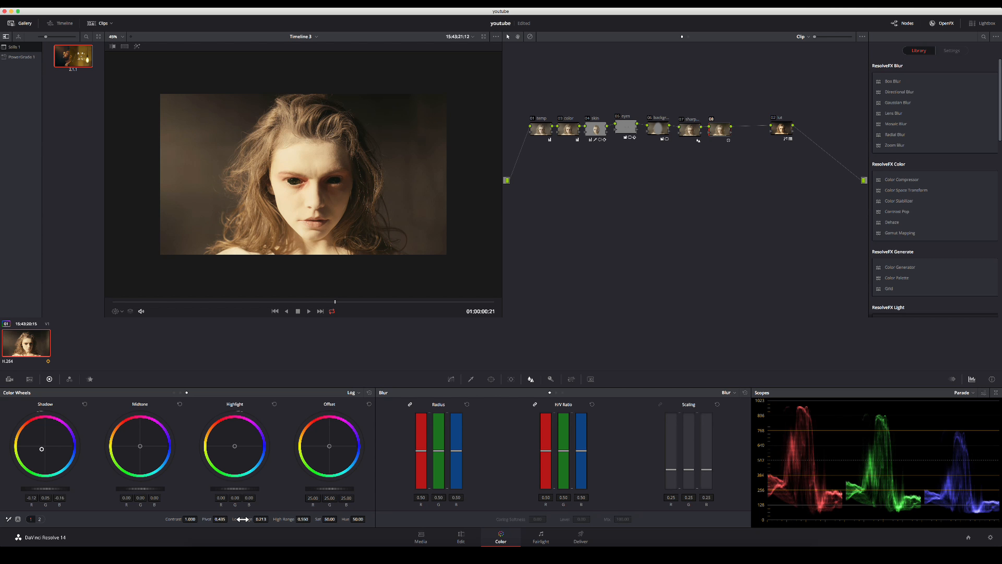
# Refine the log Shadow tint on node 08 to about -0.13, 0.04, -0.05 RGB and raise Low Range to 0.429.
pyautogui.moveTo(242, 519)
pyautogui.mouseDown()
pyautogui.moveTo(270, 519)
pyautogui.moveTo(256, 519)
pyautogui.mouseUp()
pyautogui.moveTo(47, 452); pyautogui.dragTo(44, 449)
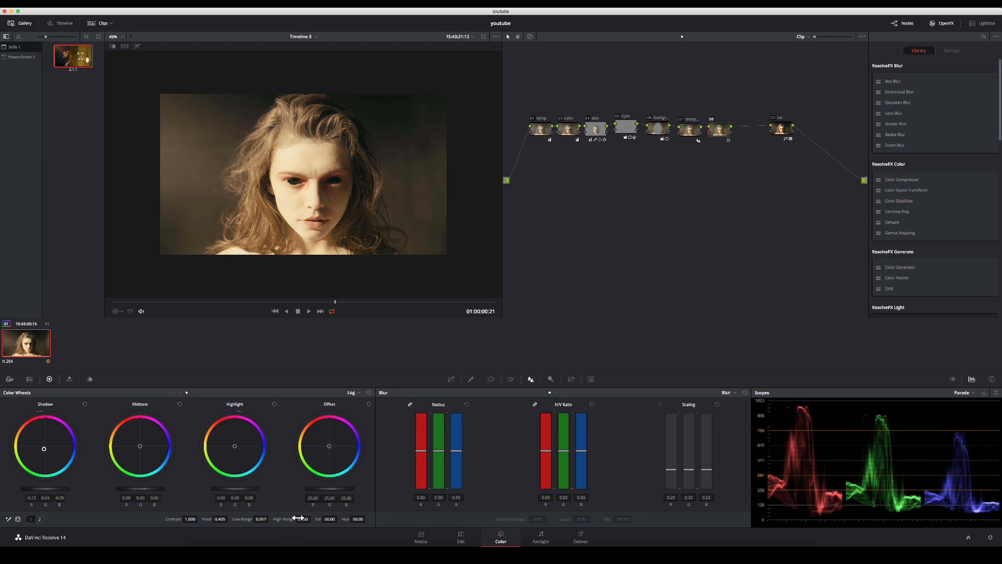
pyautogui.moveTo(242, 520); pyautogui.dragTo(271, 519)
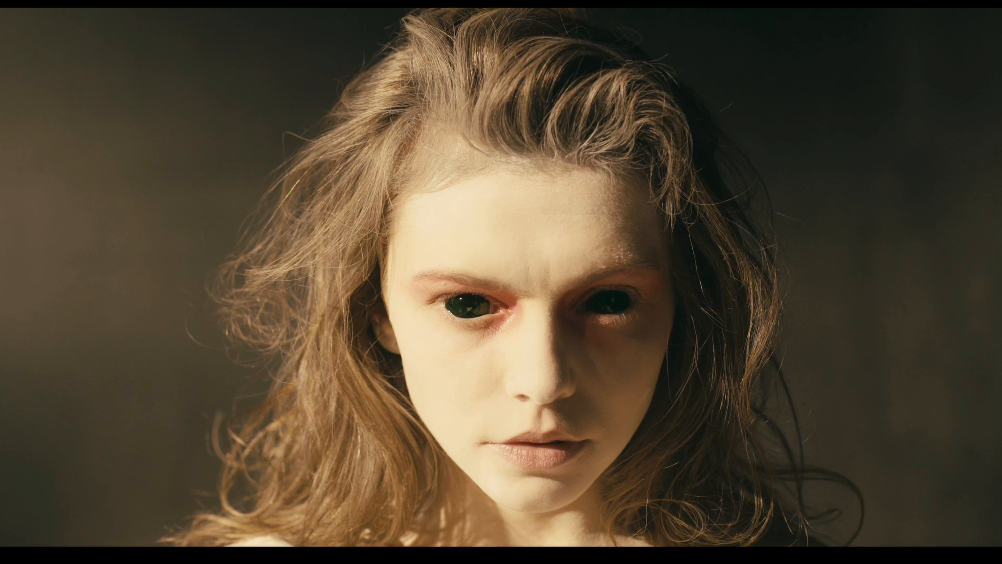
# Compare the full-screen image with all grades bypassed and enabled, and return to the Color page layout.
pyautogui.hotkey('shift', 'd')
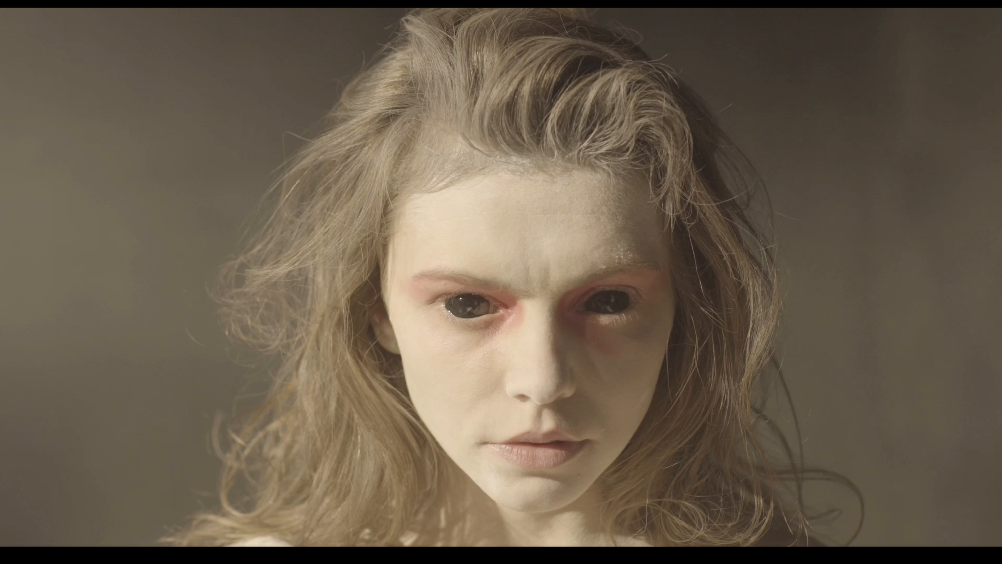
pyautogui.hotkey('shift', 'd')
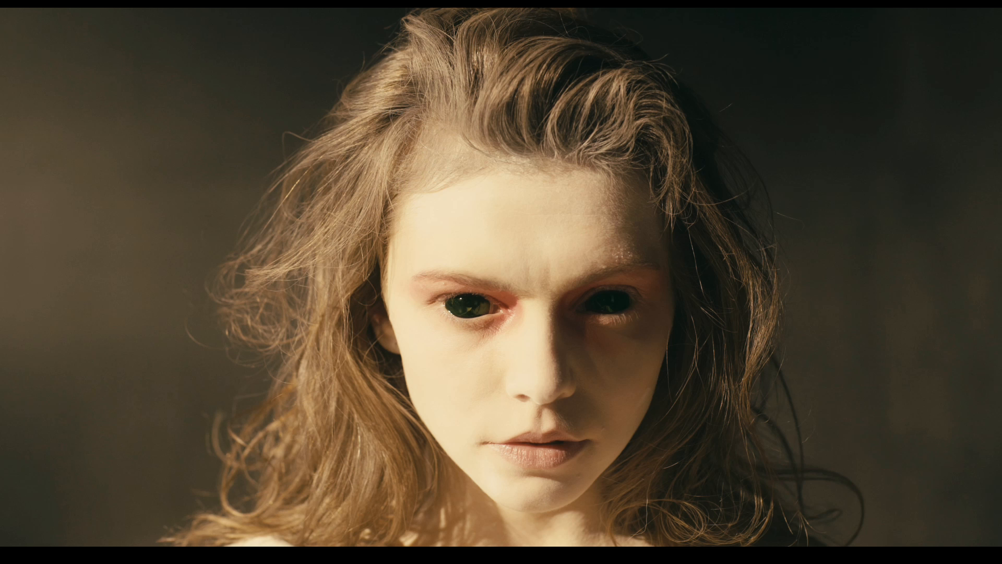
pyautogui.press('Escape')
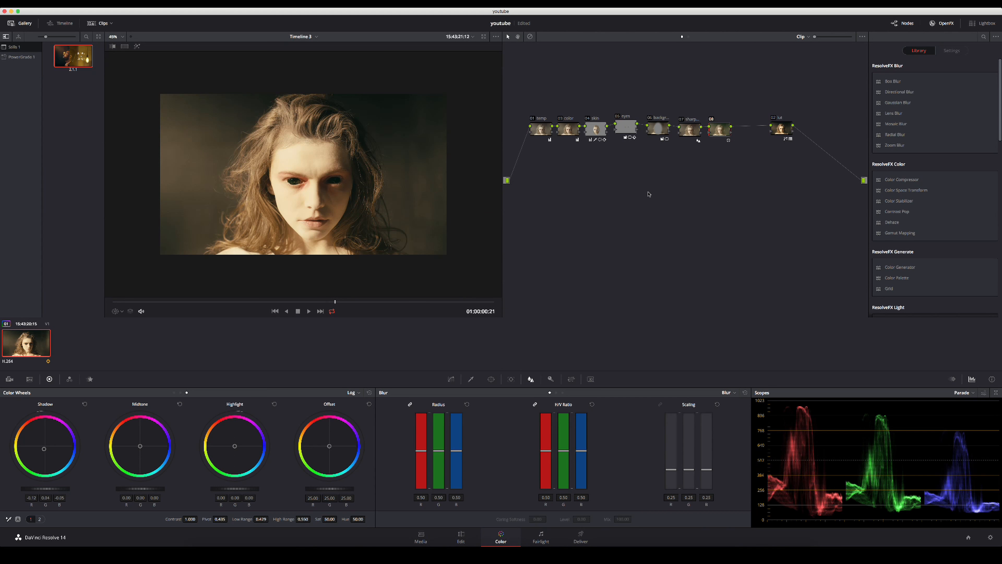
# Move the lut node closer to node 08, and add a serial node after it labelled "black".
pyautogui.moveTo(777, 132); pyautogui.dragTo(750, 133)
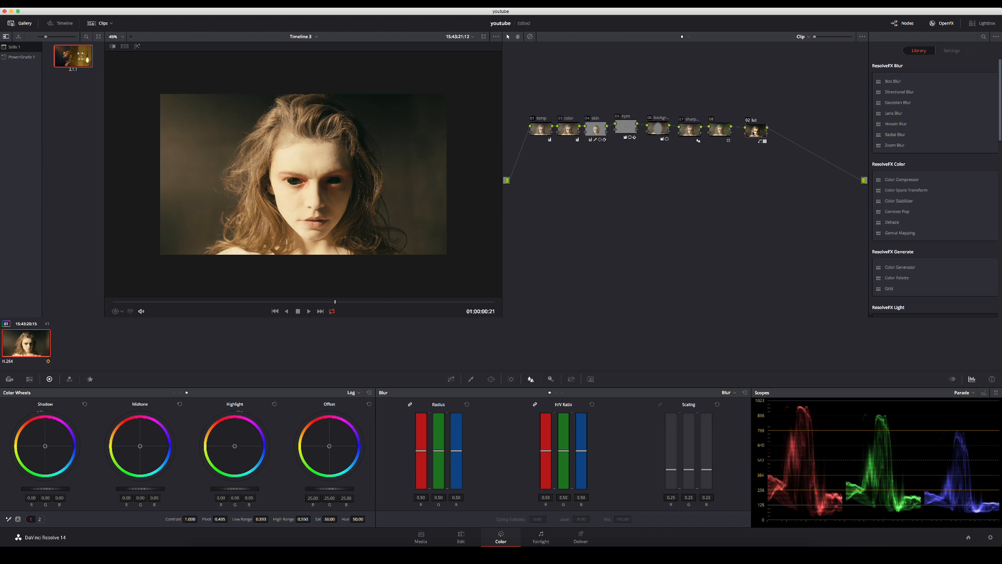
pyautogui.hotkey('alt', 's')
pyautogui.rightClick(781, 129)
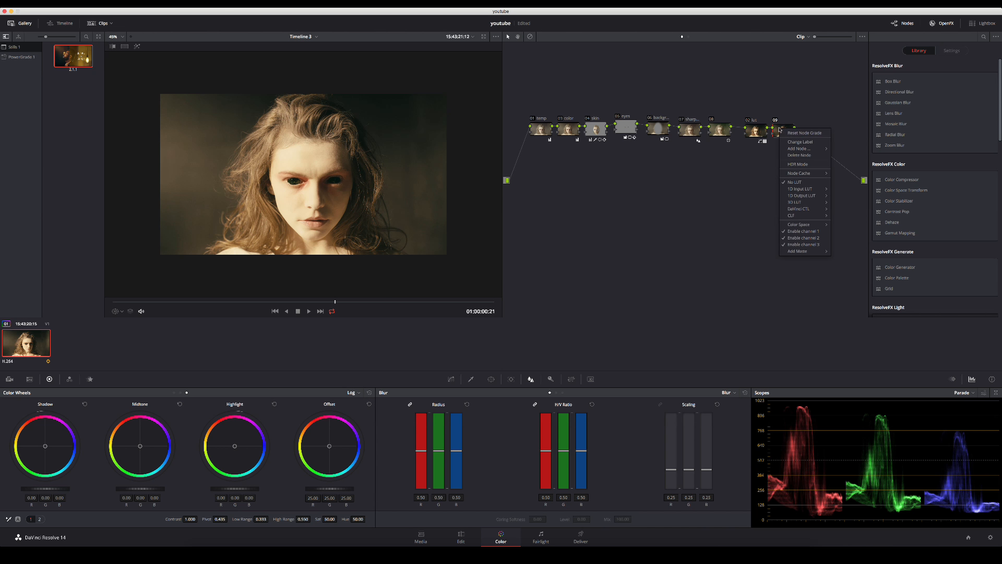
pyautogui.click(797, 142)
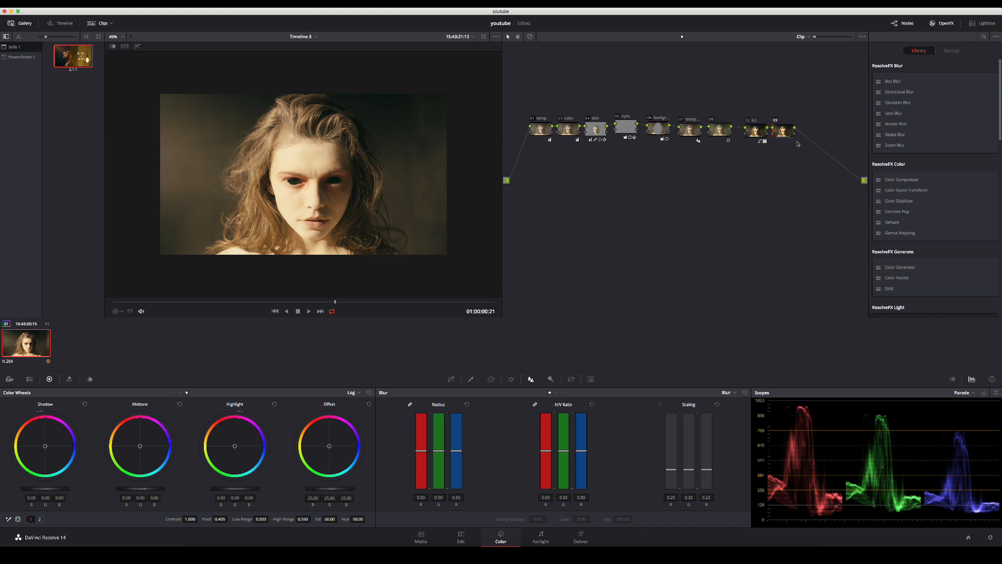
pyautogui.press('Return')
# On the black node's Lum Vs Sat curve, anchor a point at input lum 0.16 and lower the darkest end to saturation 0.00.
pyautogui.click(451, 379)
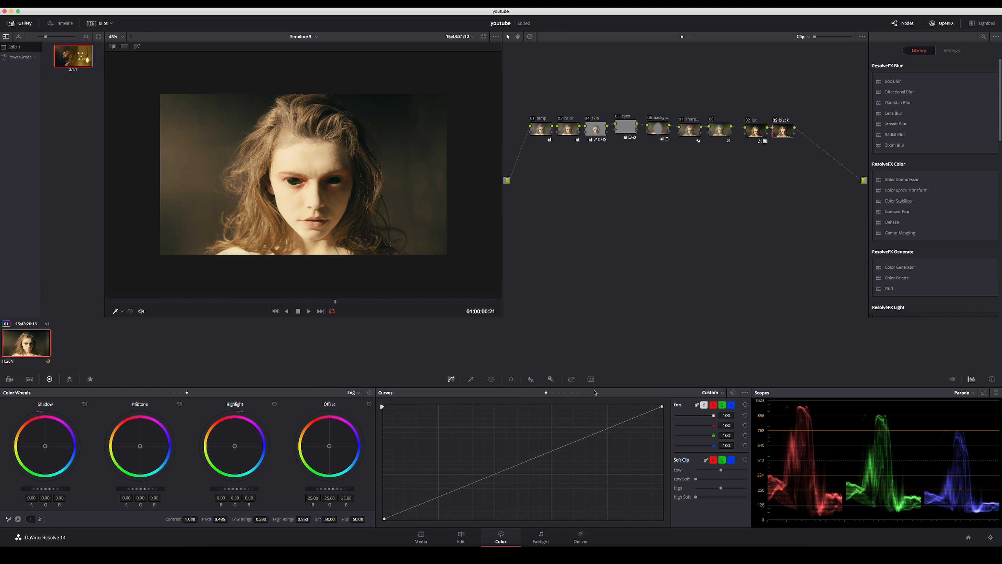
pyautogui.click(571, 393)
pyautogui.click(439, 457)
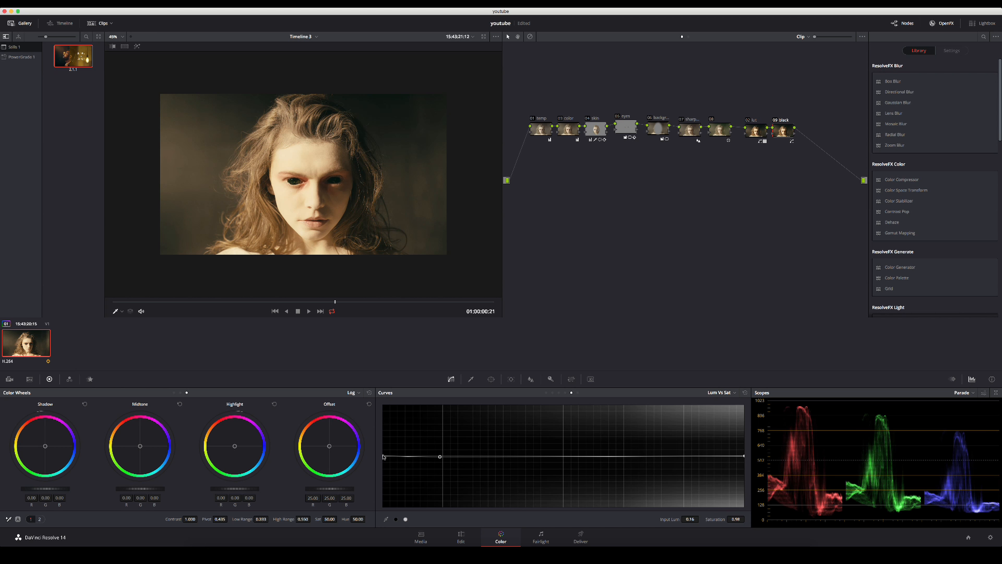
pyautogui.moveTo(383, 457); pyautogui.dragTo(377, 511)
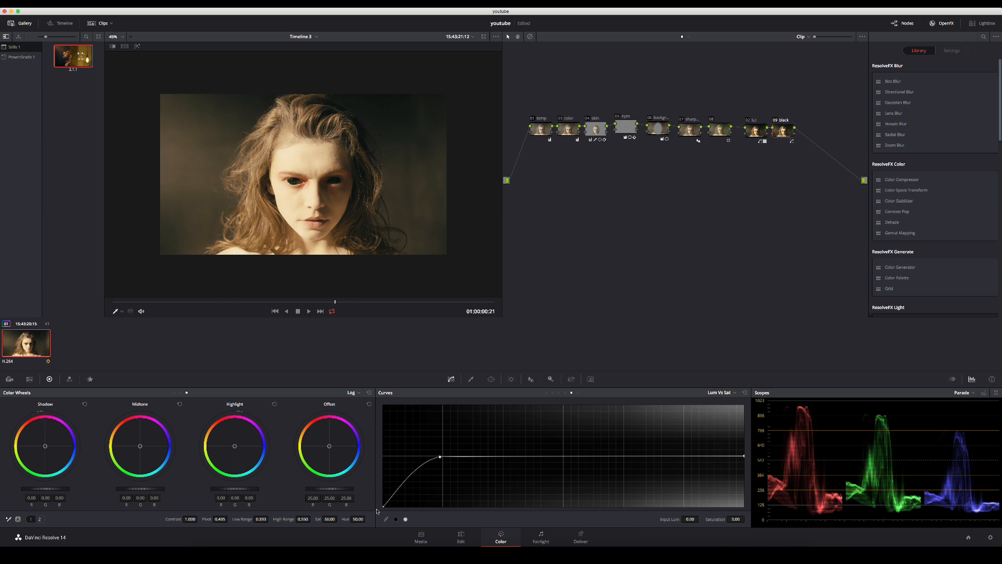
pyautogui.scroll(-2, 282, 162)
pyautogui.scroll(3, 304, 166)
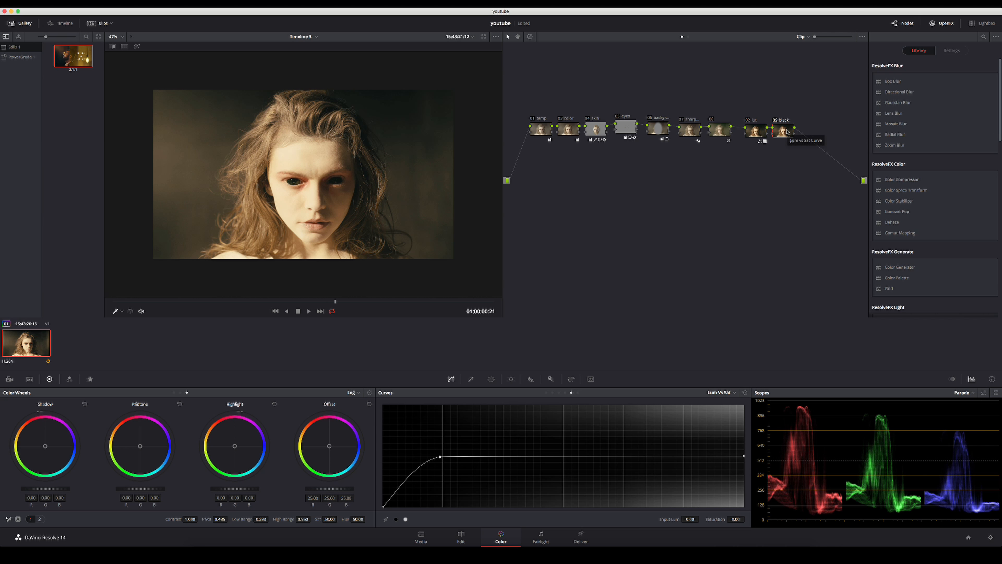
# Add a serial node after black and apply False Color 3.19 to it with Luminosity mode and the SmallHD 1 preset.
pyautogui.hotkey('alt', 's')
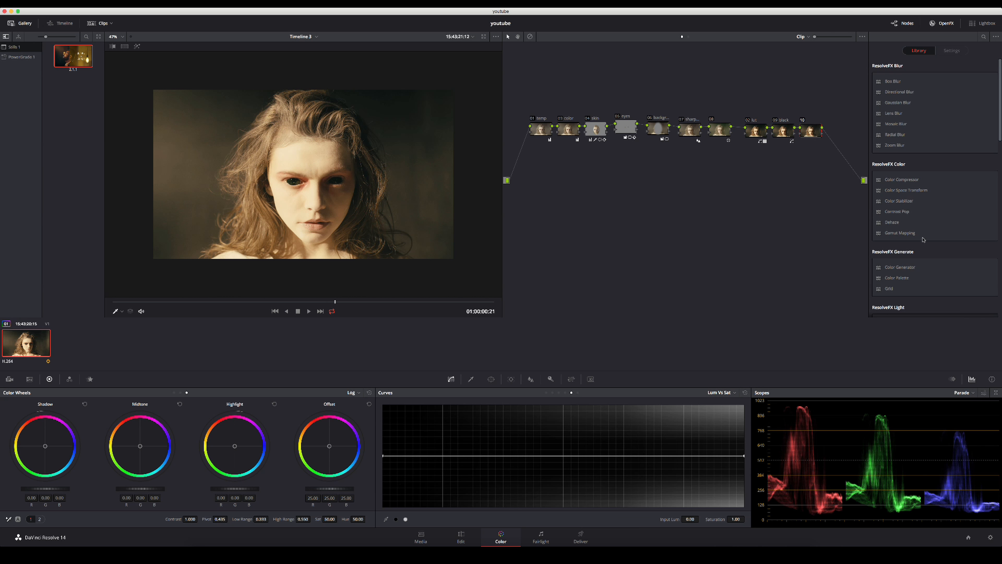
pyautogui.scroll(-5, 918, 268)
pyautogui.scroll(-5, 918, 268)
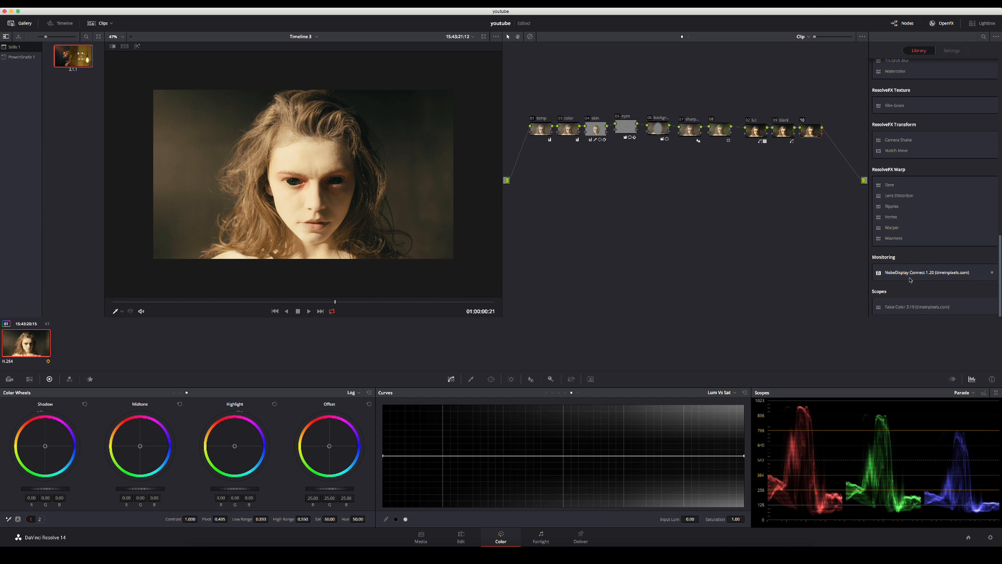
pyautogui.moveTo(904, 307); pyautogui.dragTo(813, 134)
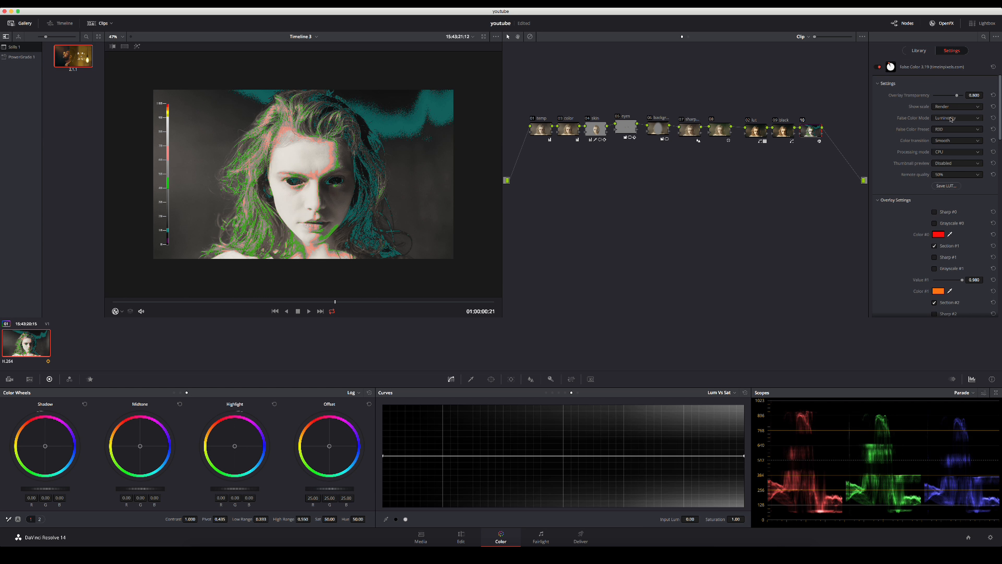
pyautogui.click(951, 119)
pyautogui.click(946, 126)
pyautogui.click(949, 129)
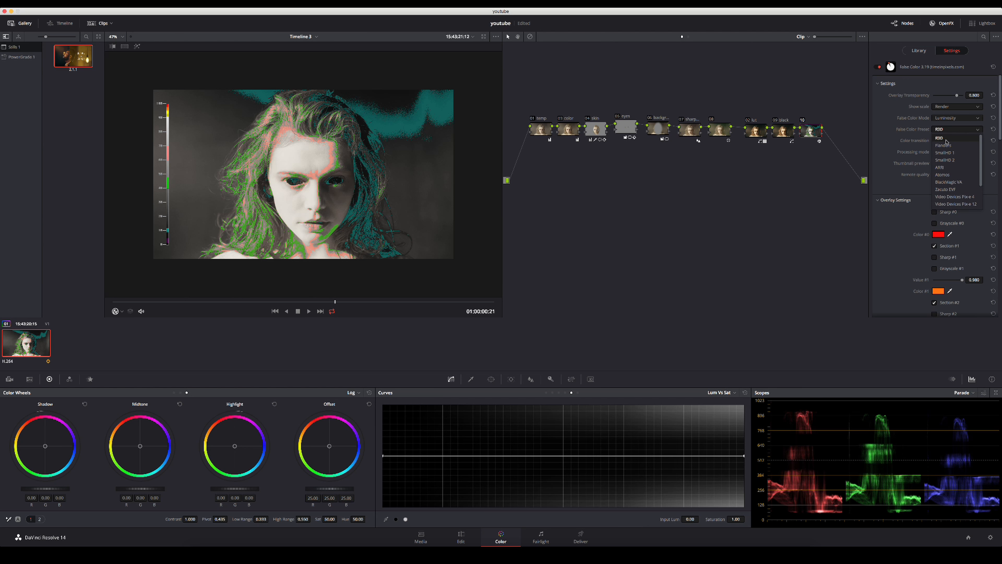
pyautogui.click(946, 155)
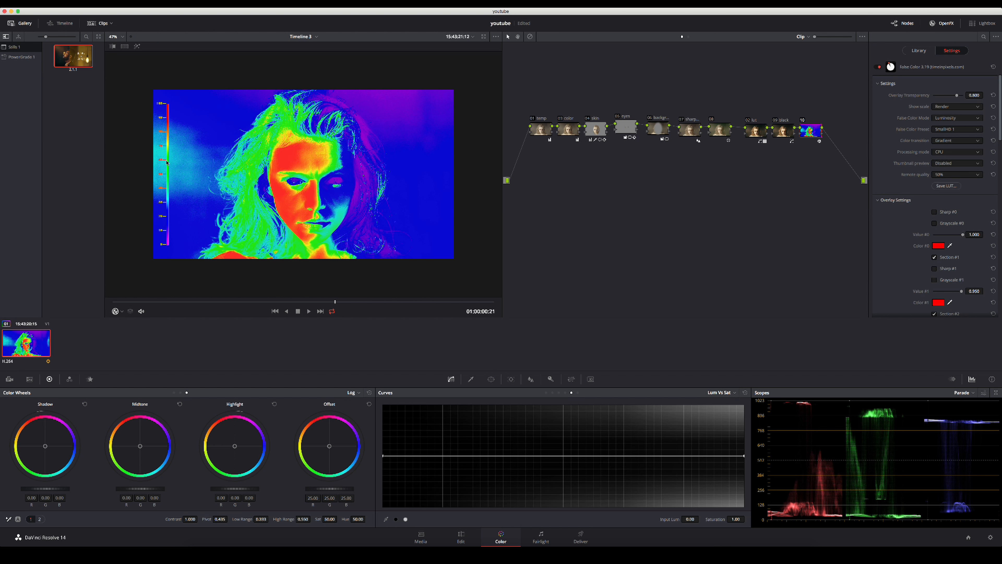
# Move the False Color node farther along the chain, and add a serial node before temp labelled "expos".
pyautogui.moveTo(808, 129); pyautogui.dragTo(834, 130)
pyautogui.click(785, 132)
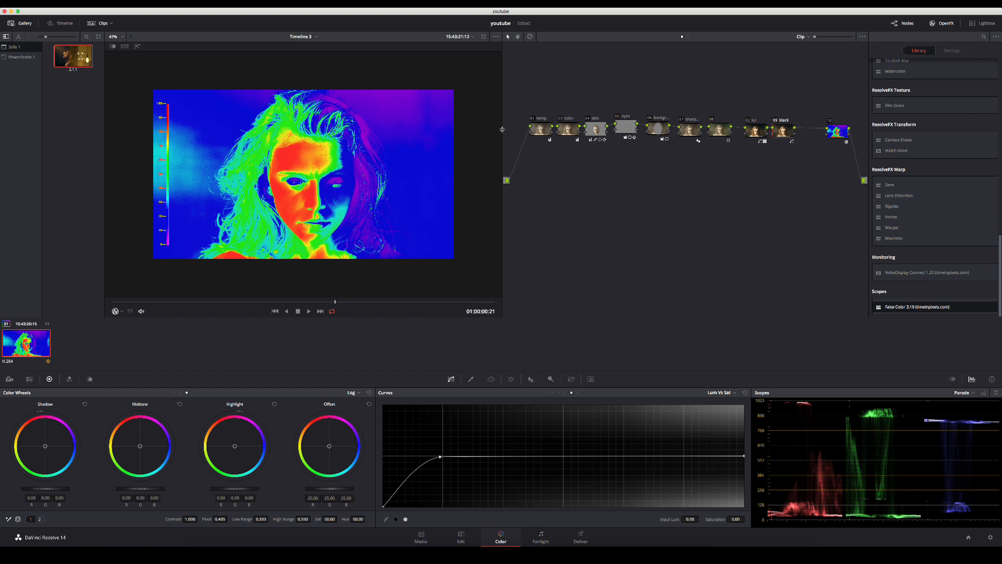
pyautogui.rightClick(543, 129)
pyautogui.moveTo(570, 148)
pyautogui.click(616, 158)
pyautogui.moveTo(545, 156); pyautogui.dragTo(530, 170)
pyautogui.rightClick(530, 171)
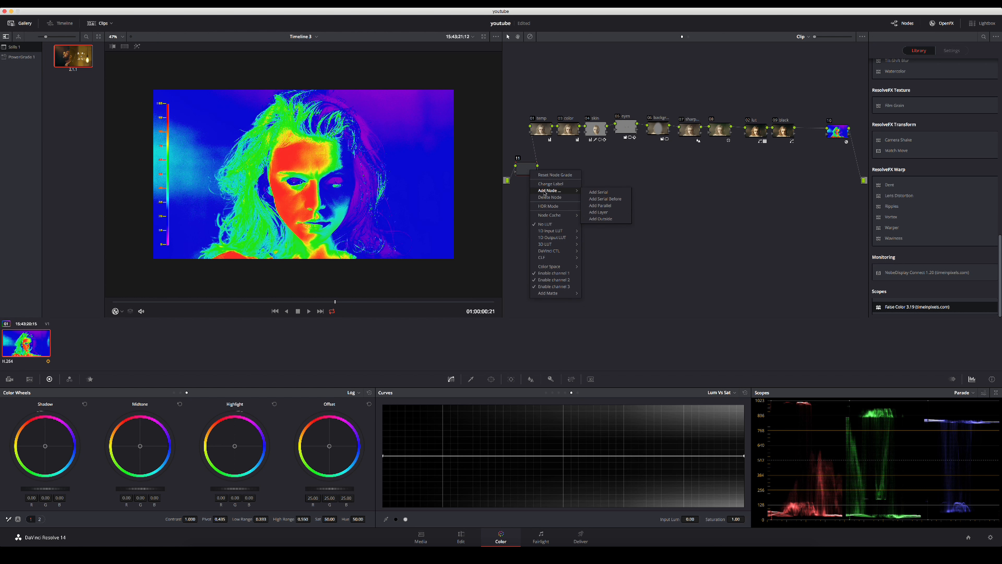
pyautogui.press('i')
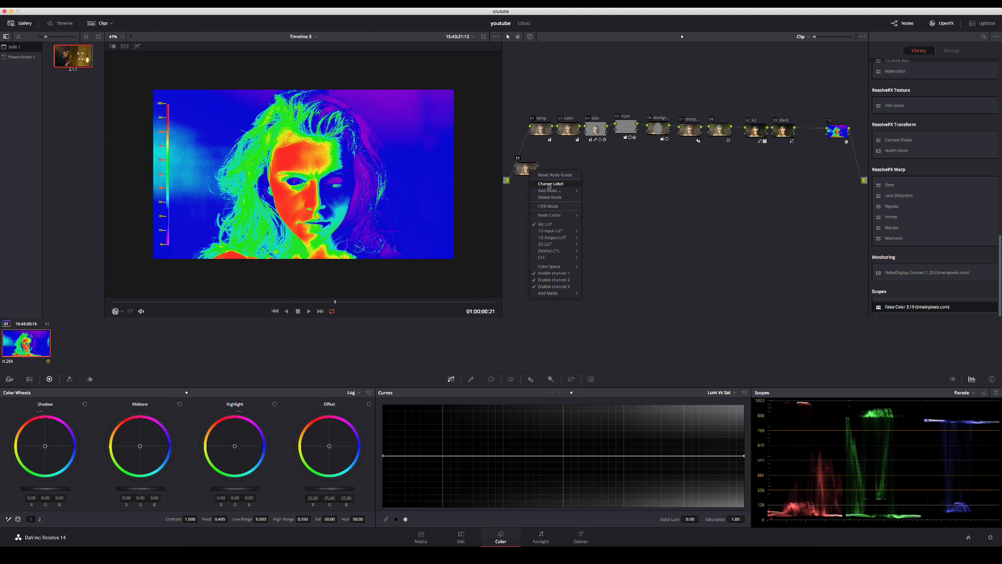
pyautogui.click(548, 185)
pyautogui.write('expos')
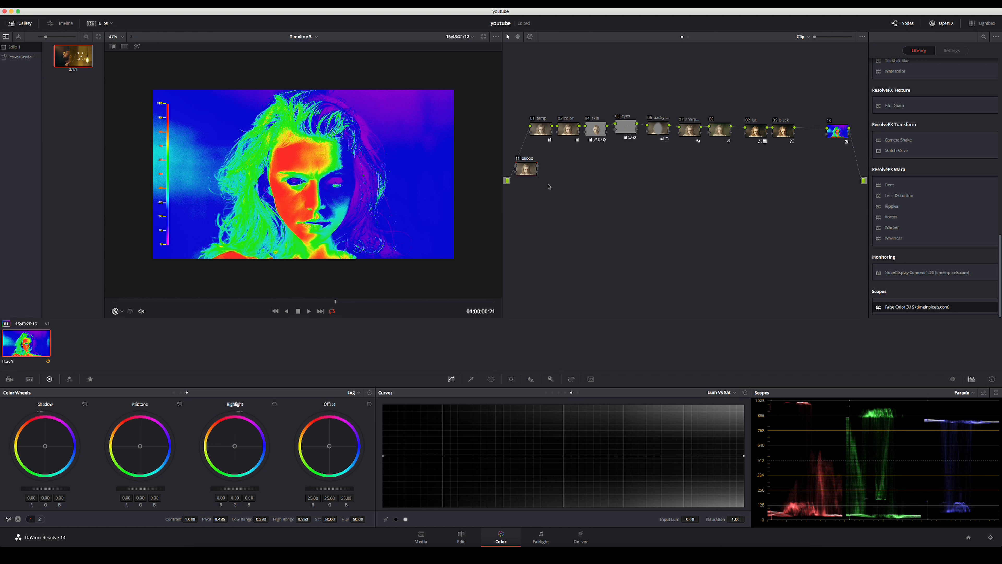
pyautogui.moveTo(516, 155); pyautogui.dragTo(520, 154)
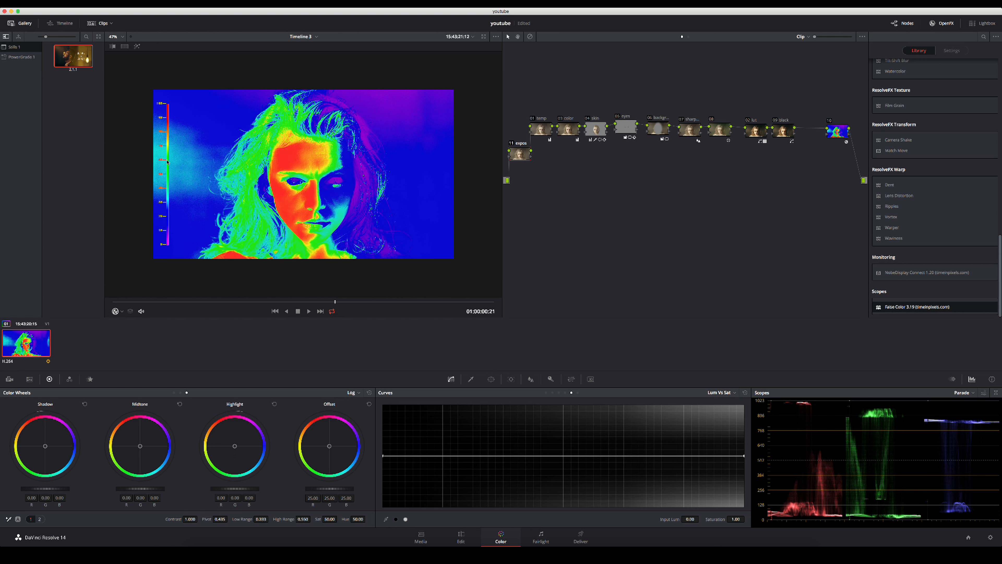
# On the expos node, set High Range to 0.576 and log Highlight to -0.62, and disable the False Color effect.
pyautogui.moveTo(285, 520); pyautogui.dragTo(313, 519)
pyautogui.moveTo(235, 488); pyautogui.dragTo(219, 489)
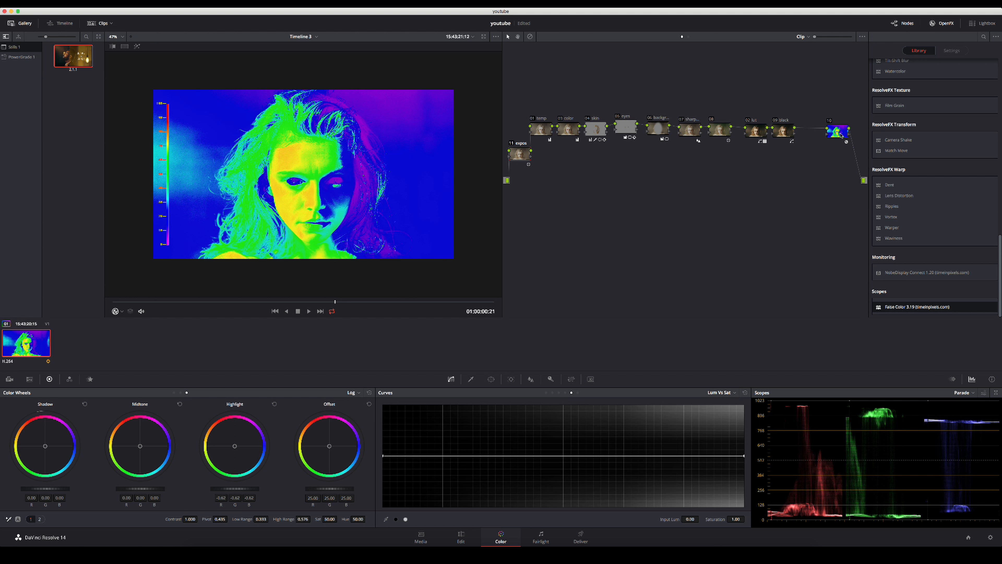
pyautogui.click(841, 135)
pyautogui.click(877, 68)
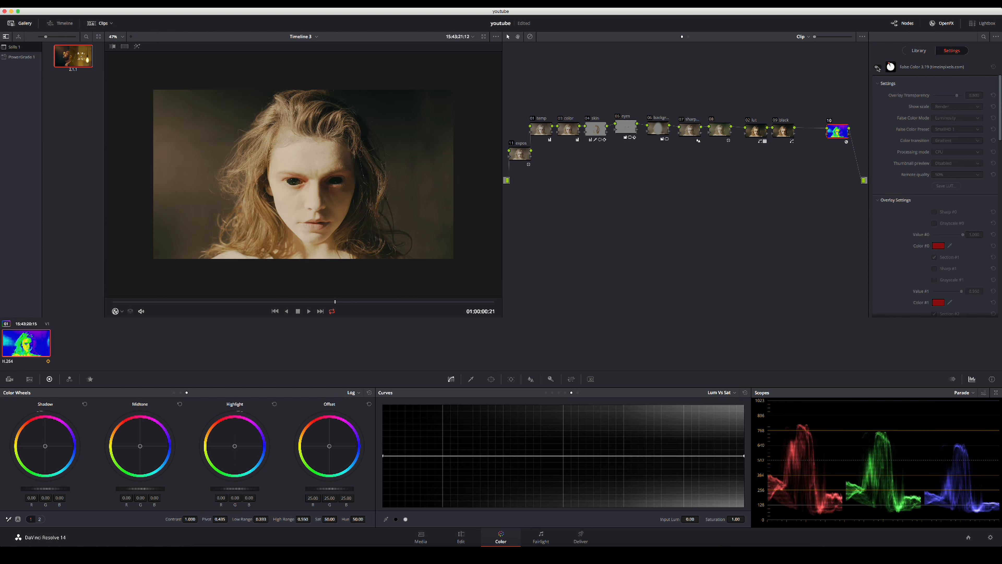
# Toggle the expos node off and on repeatedly to compare the face highlights at different magnifications.
pyautogui.click(521, 157)
pyautogui.press('super+d')
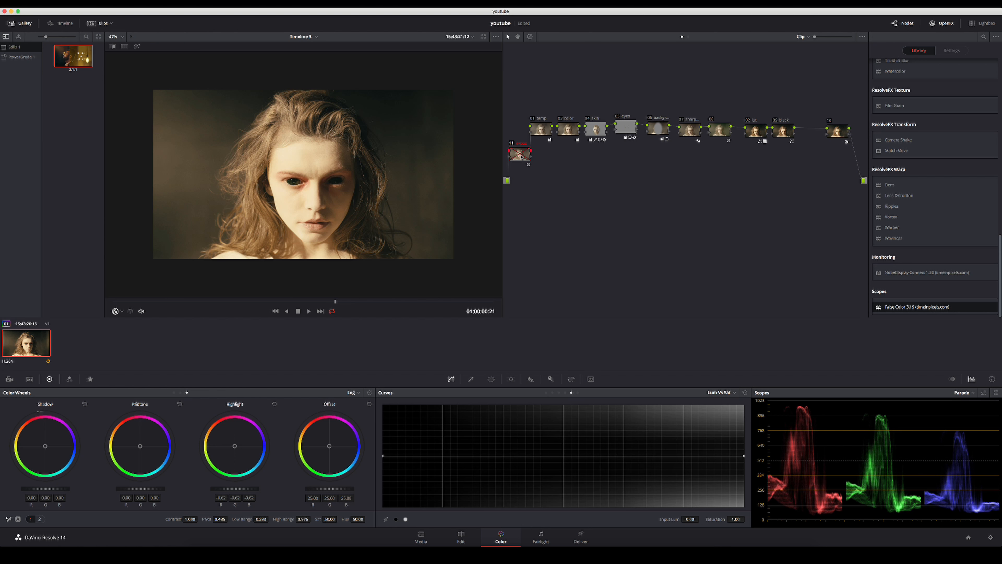
pyautogui.press('super+d')
pyautogui.scroll(6, 266, 197)
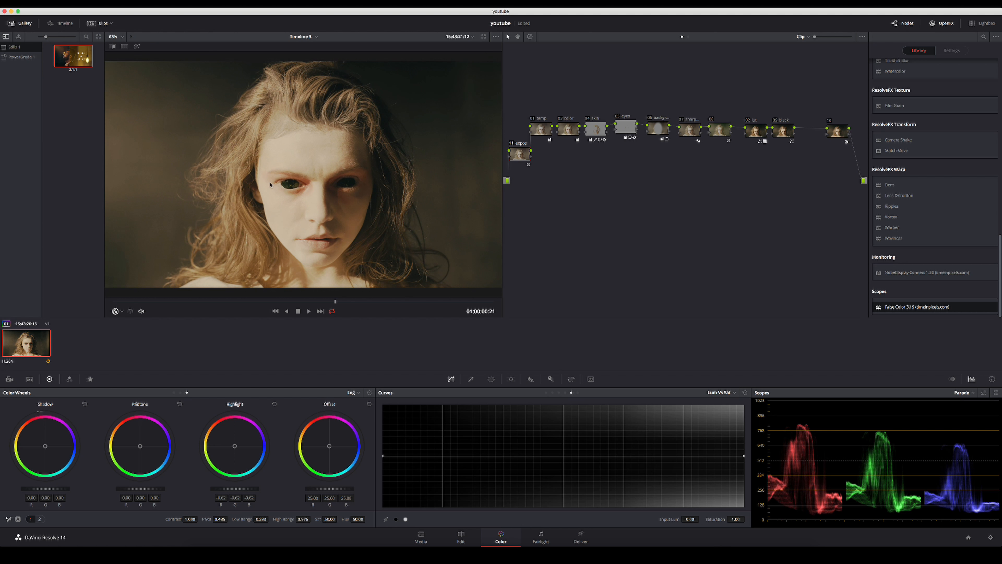
pyautogui.press('super+d')
pyautogui.press('super+d')
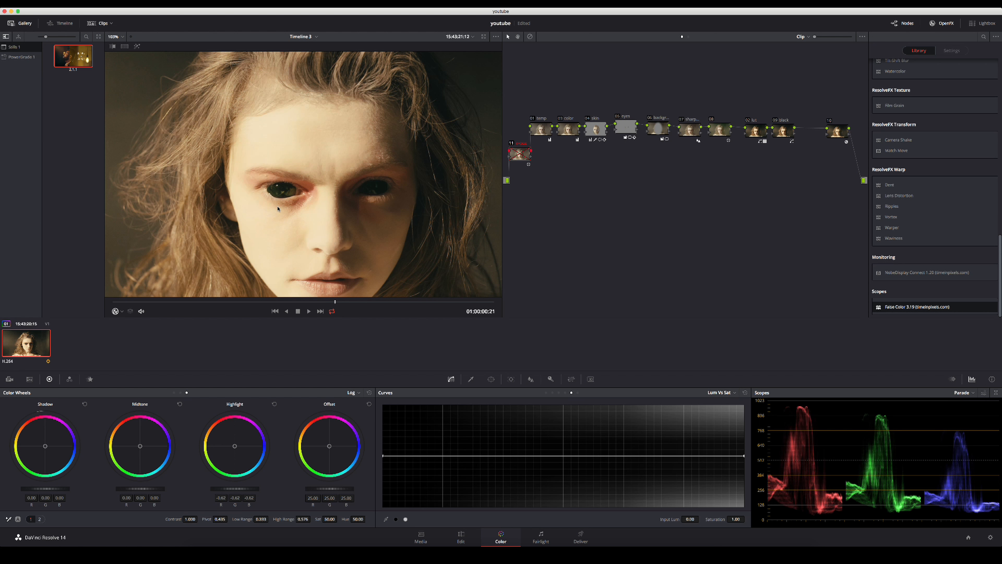
pyautogui.press('super+d')
pyautogui.press('super+d')
pyautogui.scroll(-3, 277, 208)
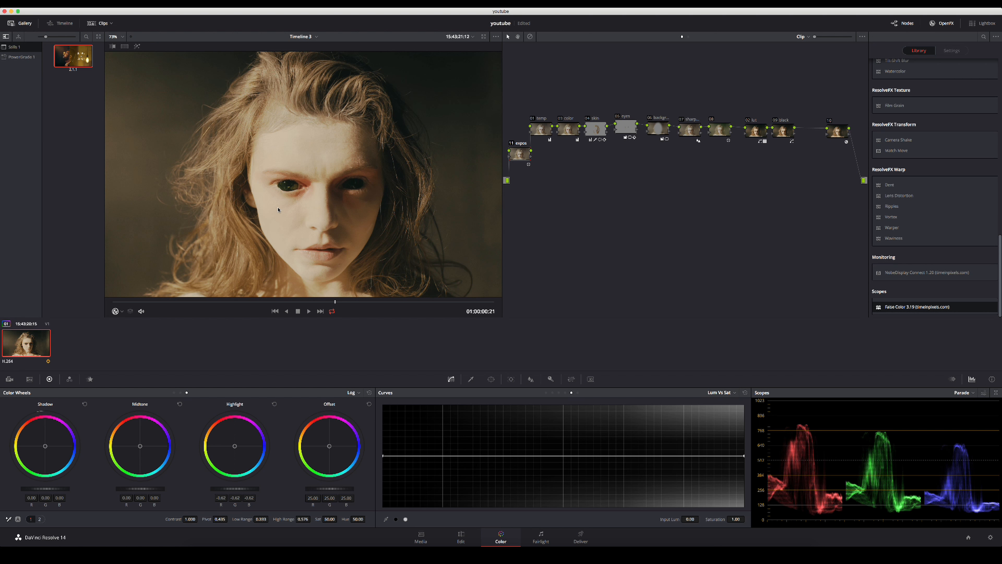
pyautogui.press('super+d')
pyautogui.press('super+d')
pyautogui.press('super+d')
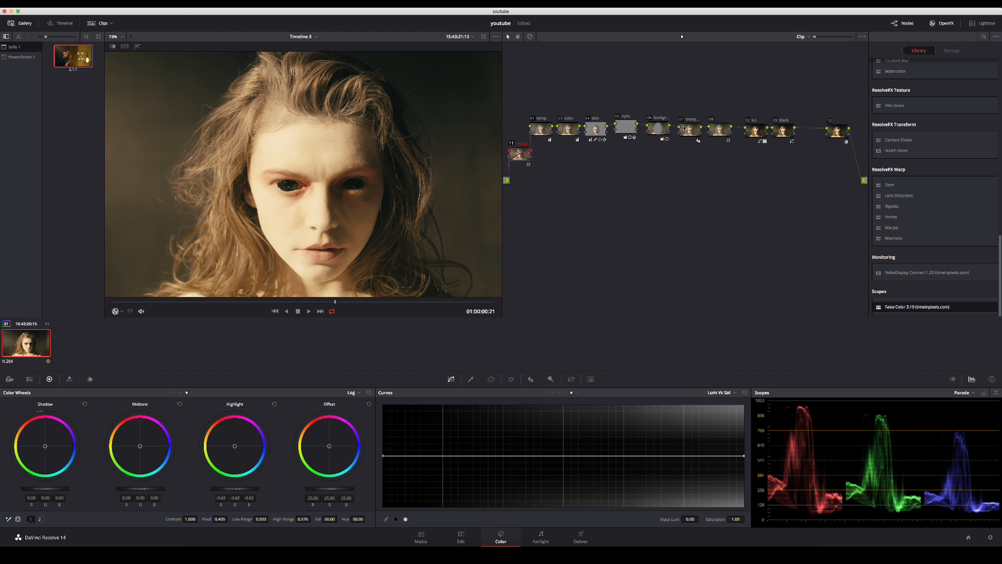
pyautogui.press('super+d')
pyautogui.scroll(-1, 314, 212)
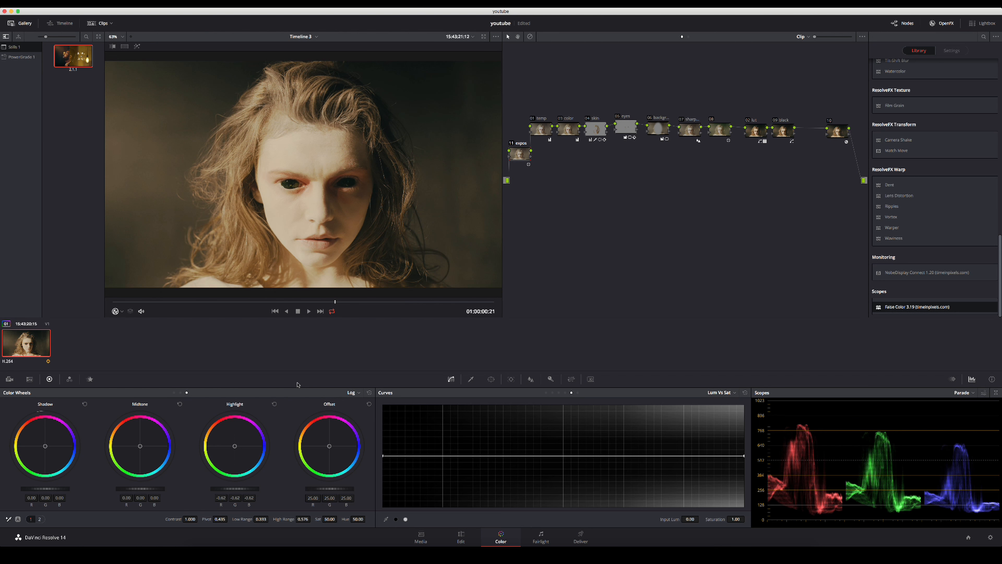
# Reset the log wheel adjustments on the expos node and lower its primary Gain to 0.88.
pyautogui.click(369, 392)
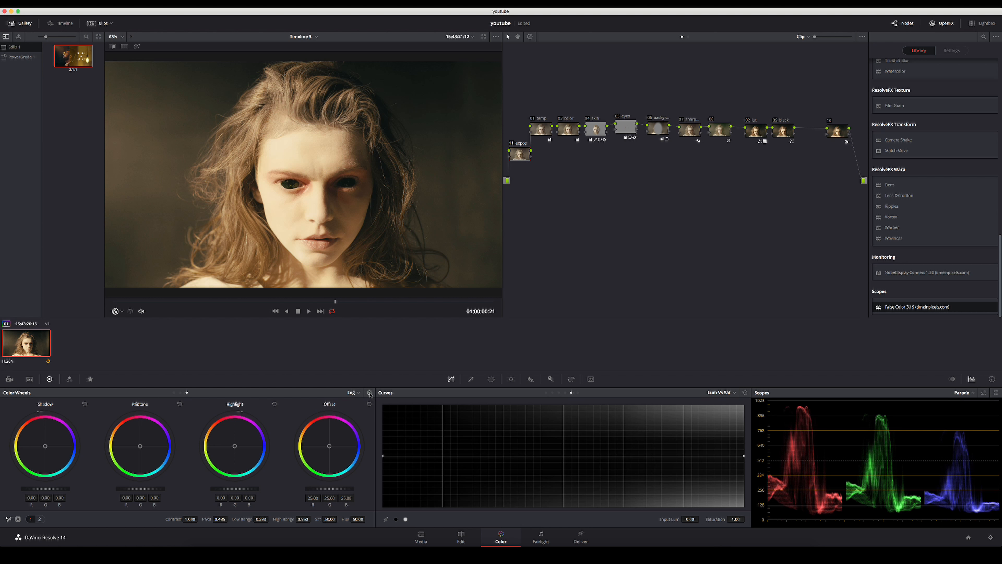
pyautogui.click(173, 393)
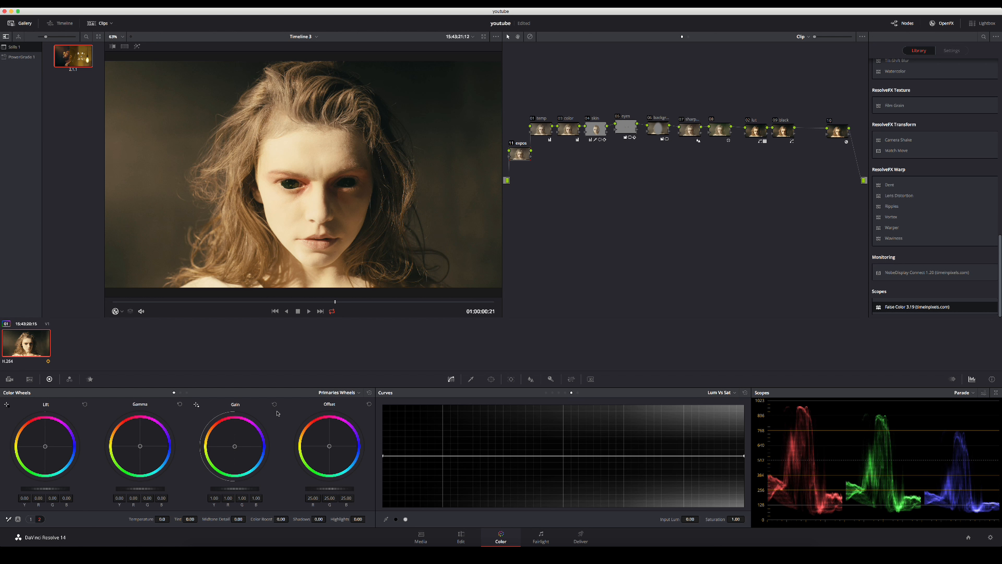
pyautogui.moveTo(248, 489); pyautogui.dragTo(221, 489)
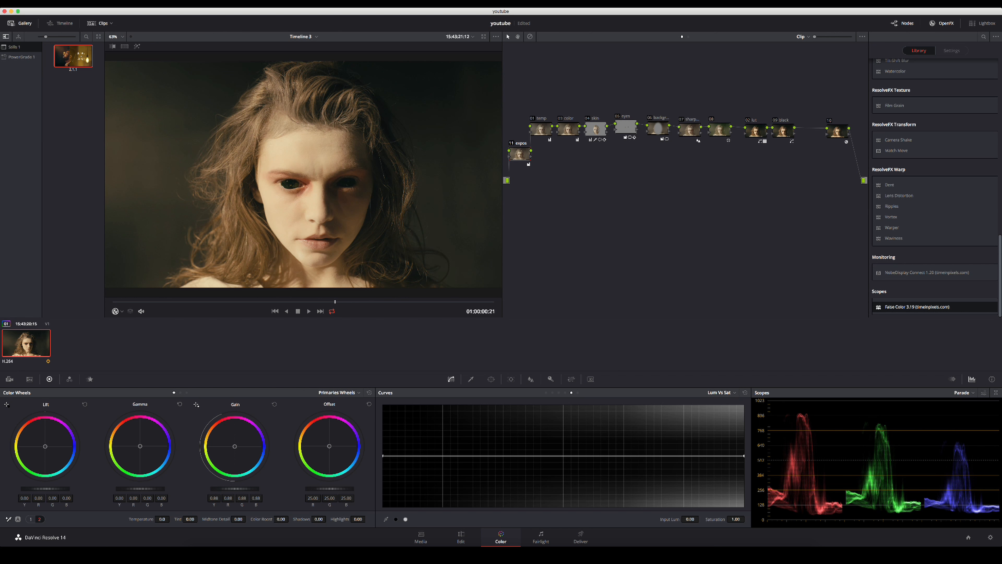
# Enable the False Color effect on the last node and fine-tune the expos node's Gain against the overlay on the face.
pyautogui.click(837, 130)
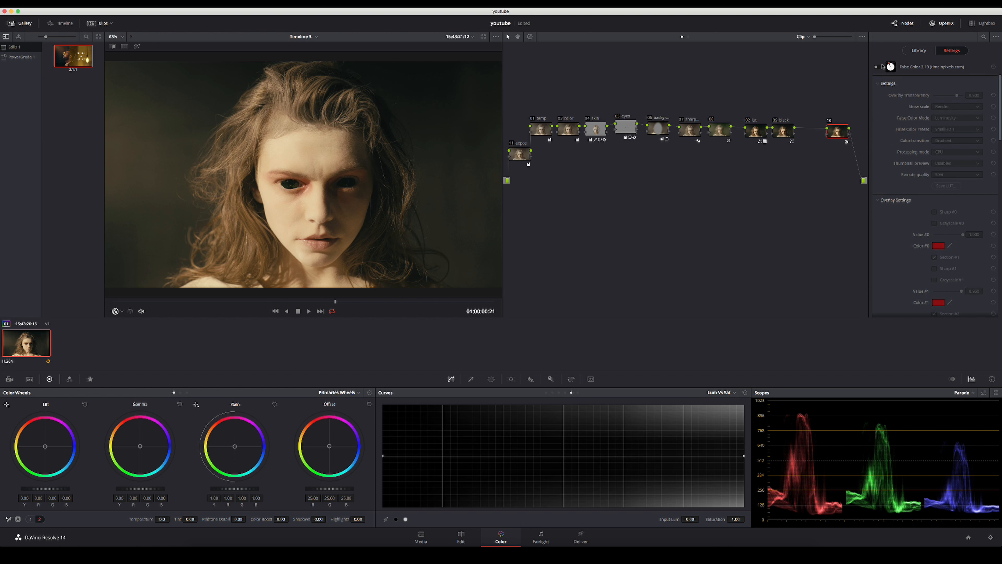
pyautogui.click(879, 67)
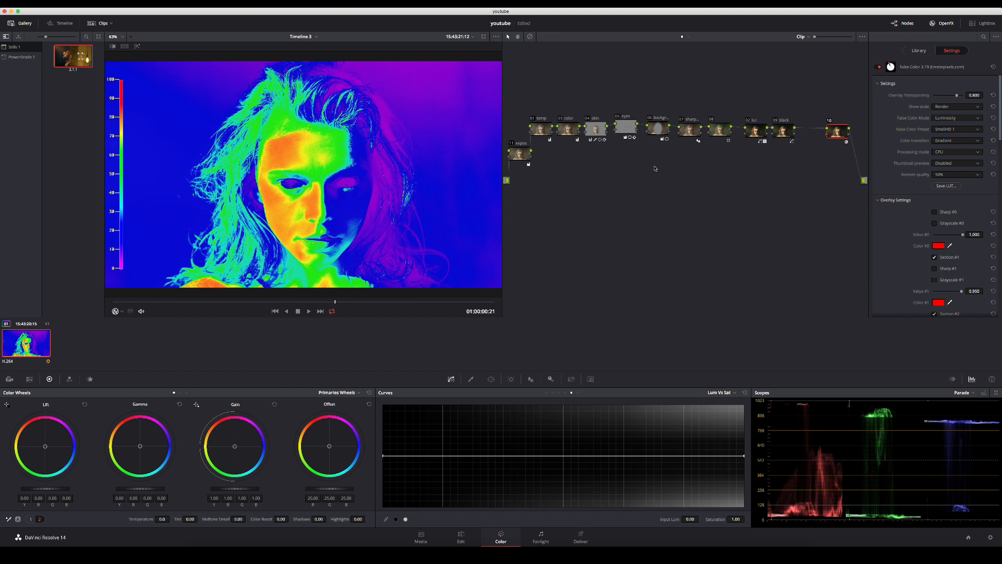
pyautogui.click(523, 156)
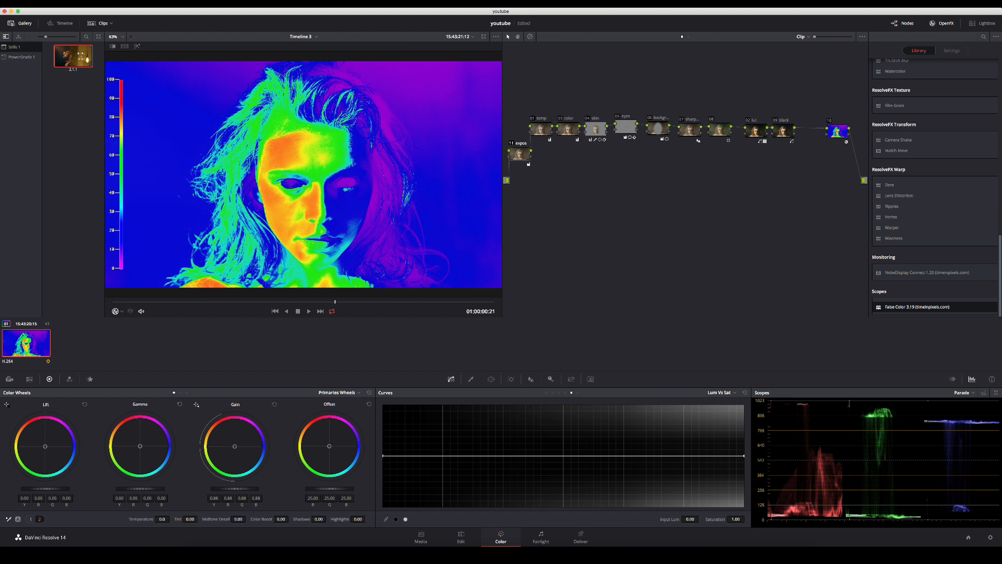
pyautogui.moveTo(235, 489); pyautogui.dragTo(236, 489)
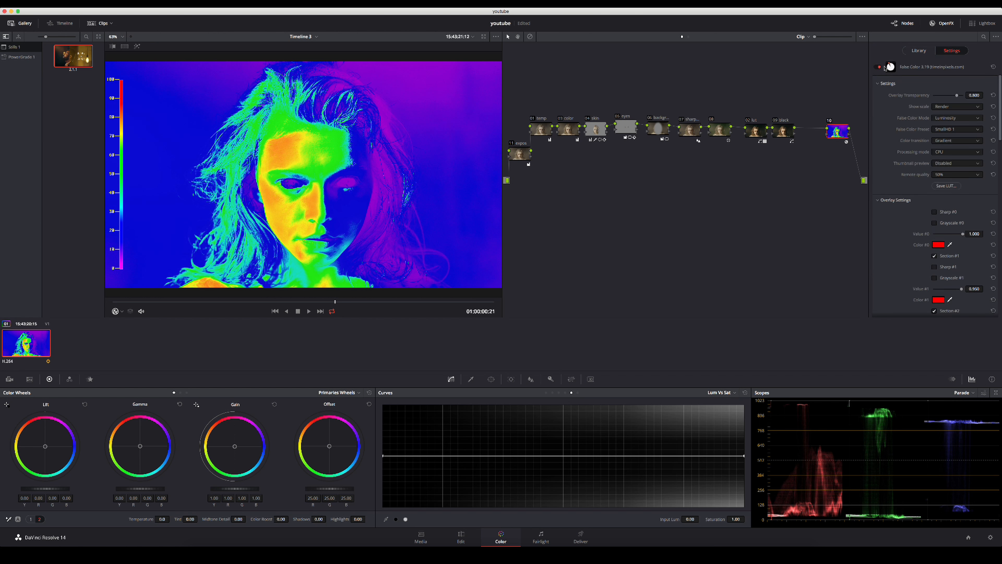
# Disable the False Color effect and raise the primary Lift on its node to 0.01.
pyautogui.scroll(1, 296, 212)
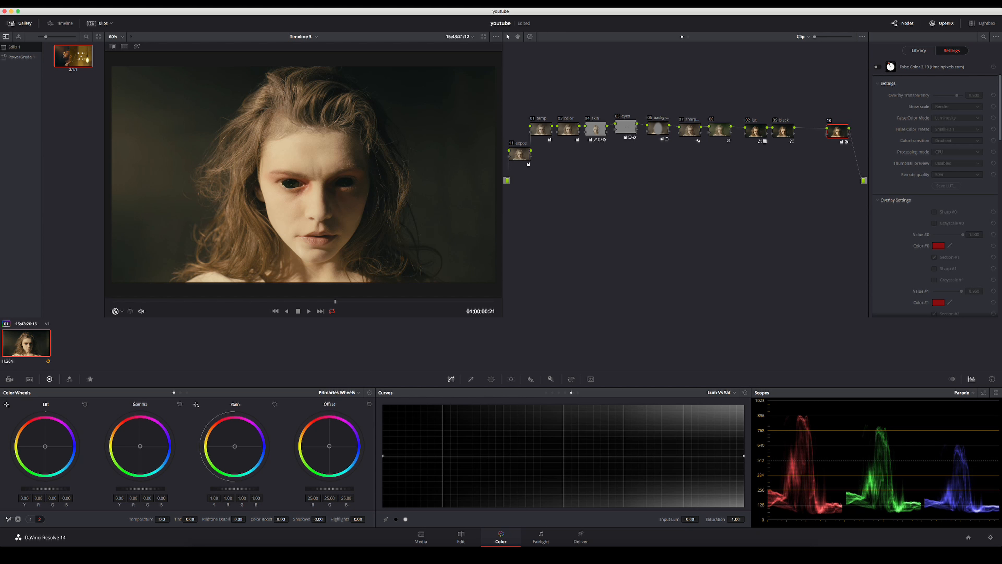
pyautogui.moveTo(45, 489); pyautogui.dragTo(48, 489)
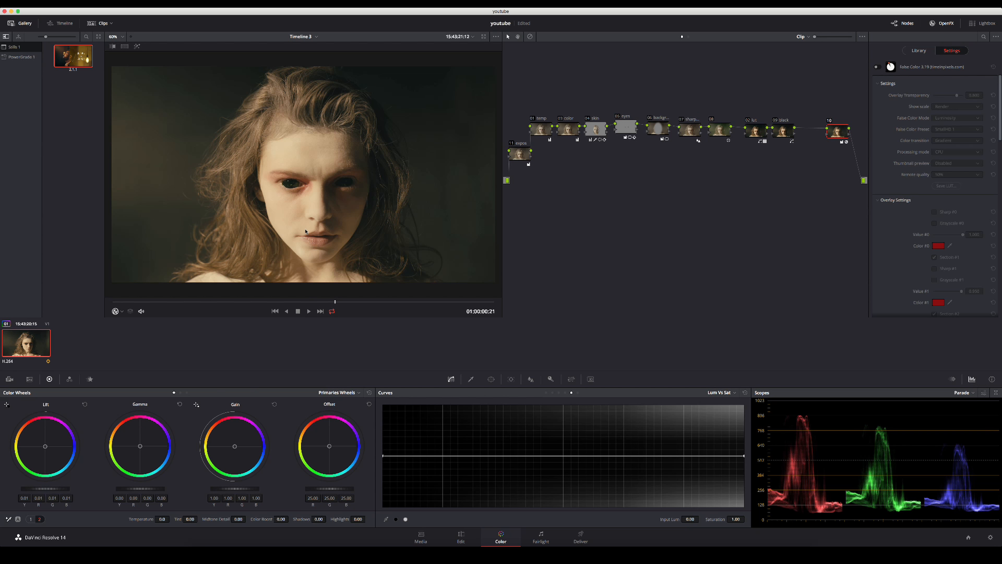
# Compare the graded and ungraded portrait full screen, and play and scrub through the clip to review the grade.
pyautogui.press('super+f')
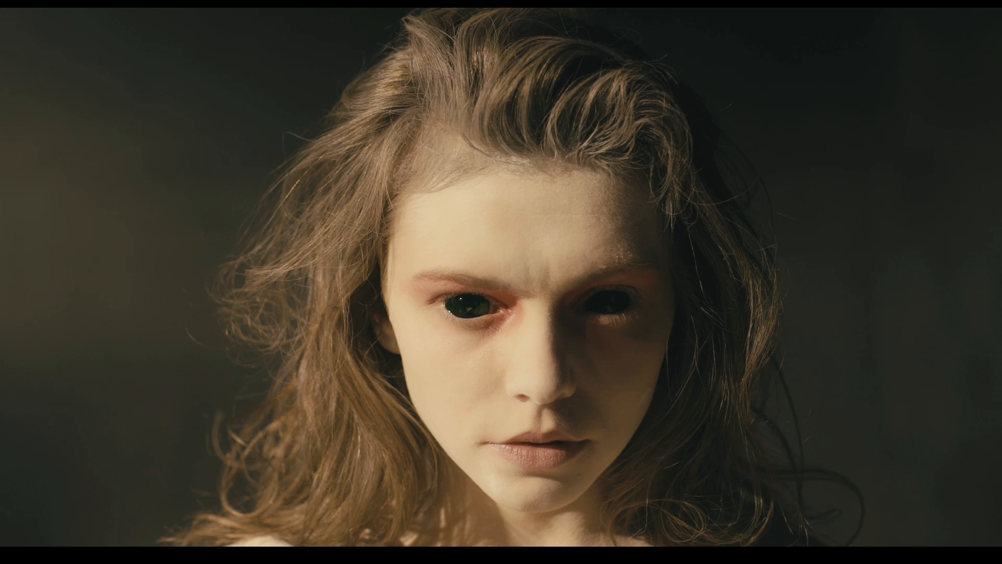
pyautogui.hotkey('shift', 'd')
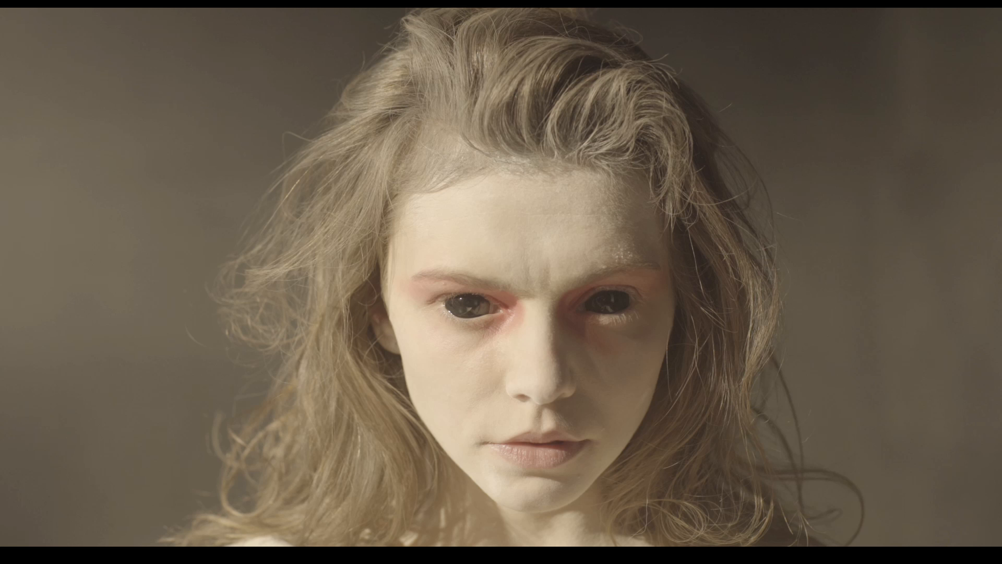
pyautogui.hotkey('shift', 'd')
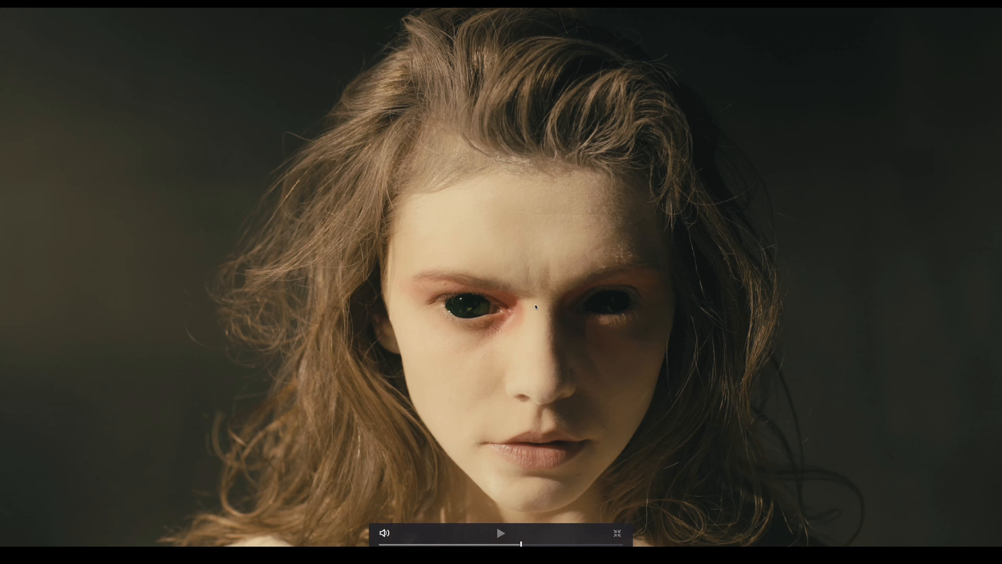
pyautogui.press('space')
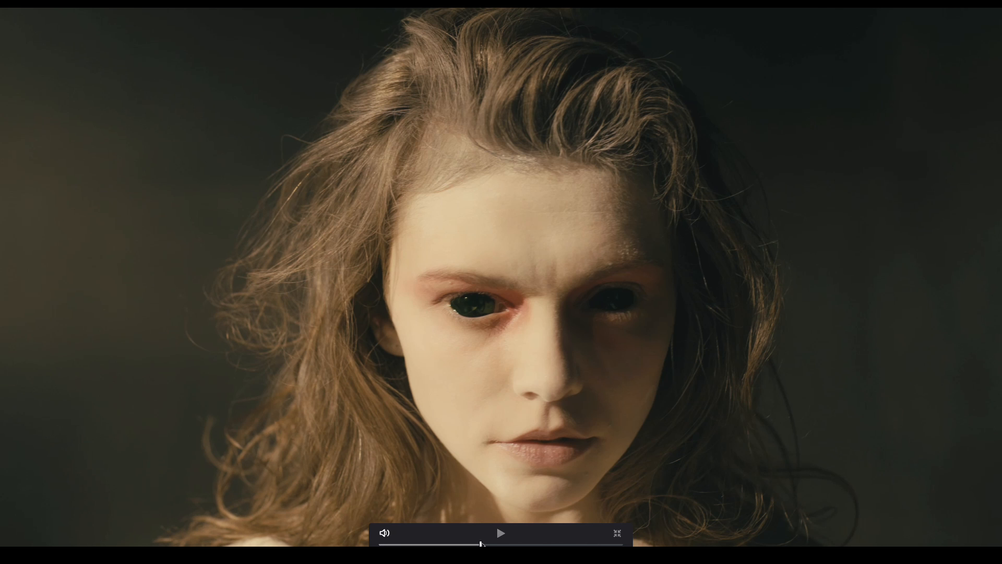
pyautogui.click(494, 528)
pyautogui.moveTo(404, 544); pyautogui.dragTo(582, 545)
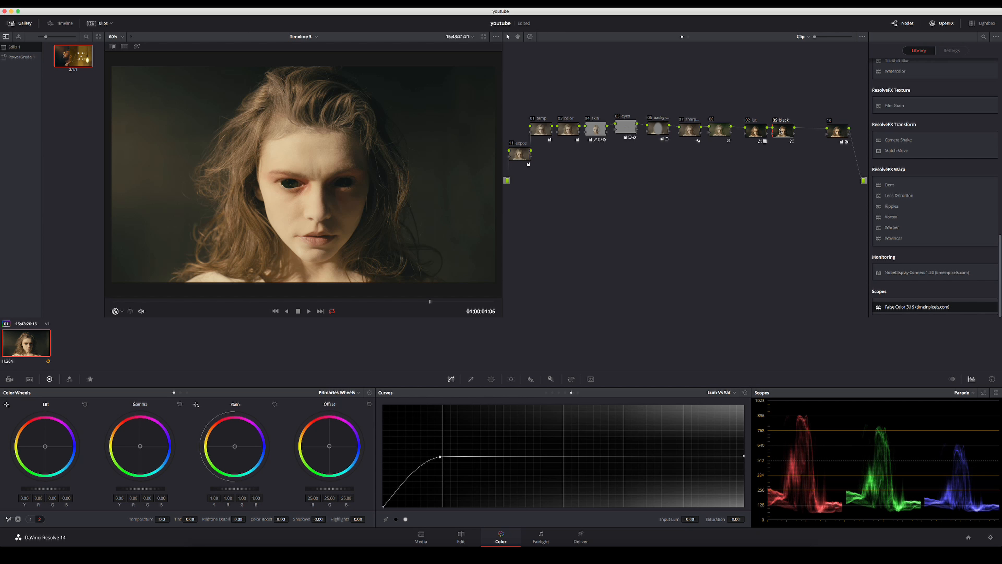
# Move the lut and black nodes farther along the chain and add a serial node after node 08.
pyautogui.moveTo(781, 130)
pyautogui.mouseDown()
pyautogui.moveTo(807, 130)
pyautogui.moveTo(773, 130)
pyautogui.moveTo(786, 131)
pyautogui.mouseUp()
pyautogui.click(718, 129)
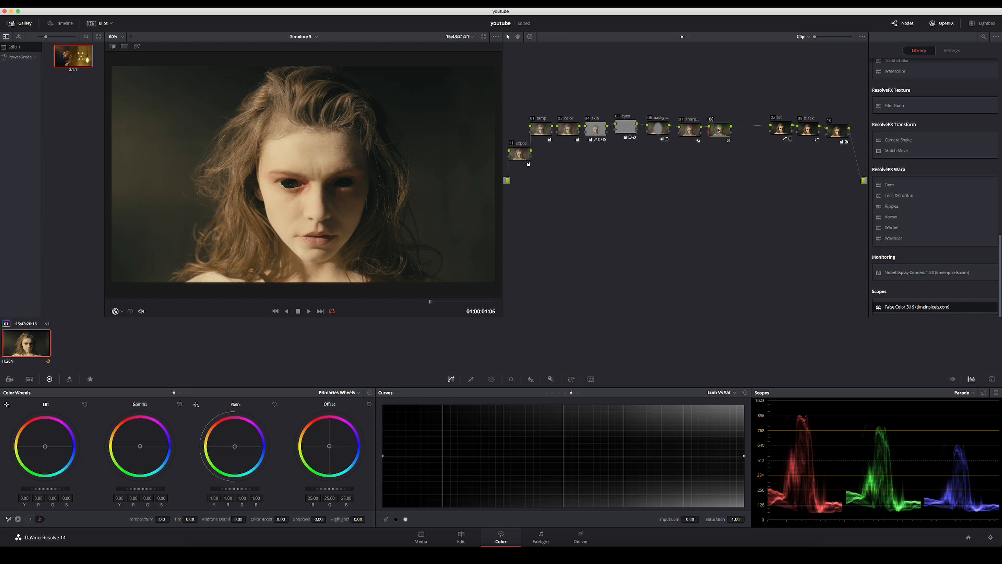
pyautogui.hotkey('alt', 's')
# Sample the face's skin tone for the new node's Hue Vs Sat curve and raise that hue's saturation to 1.06.
pyautogui.click(546, 392)
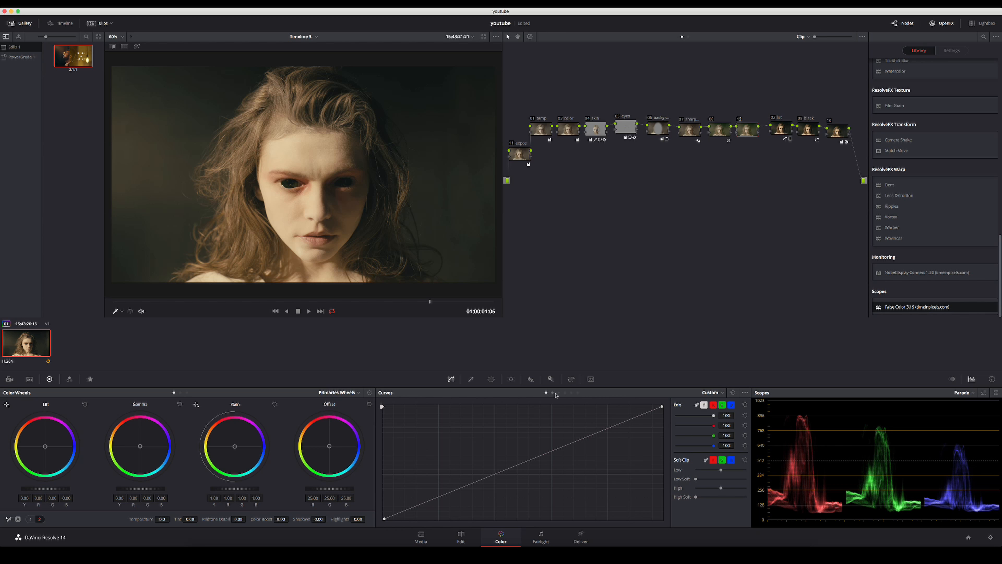
pyautogui.click(553, 393)
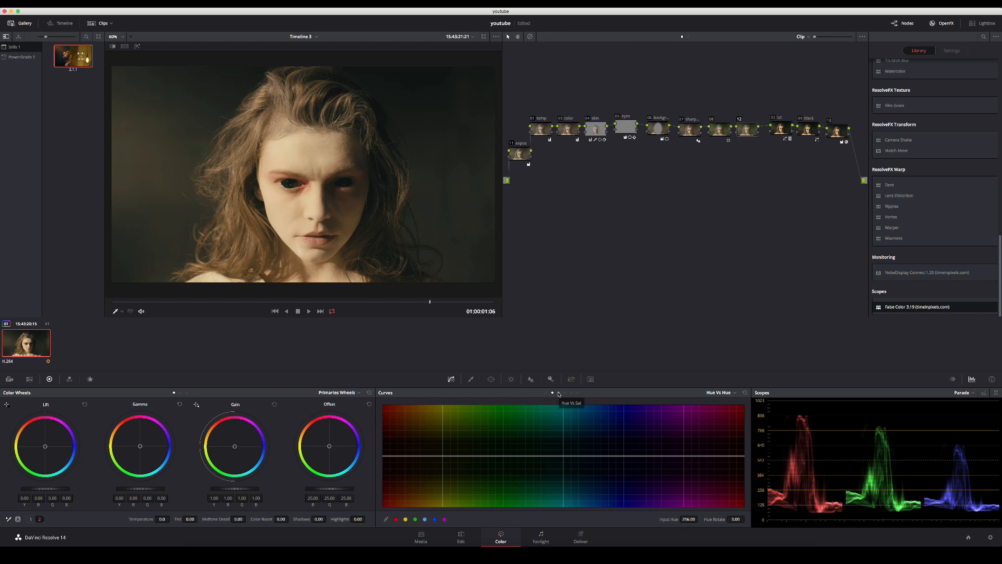
pyautogui.click(559, 393)
pyautogui.click(321, 232)
pyautogui.moveTo(403, 455)
pyautogui.mouseDown()
pyautogui.moveTo(403, 445)
pyautogui.moveTo(405, 468)
pyautogui.moveTo(404, 454)
pyautogui.mouseUp()
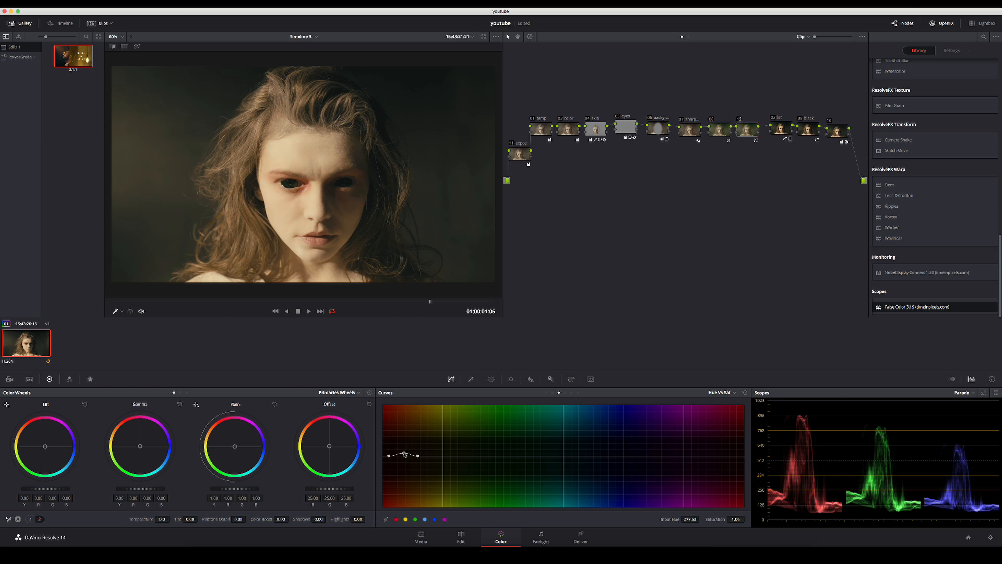